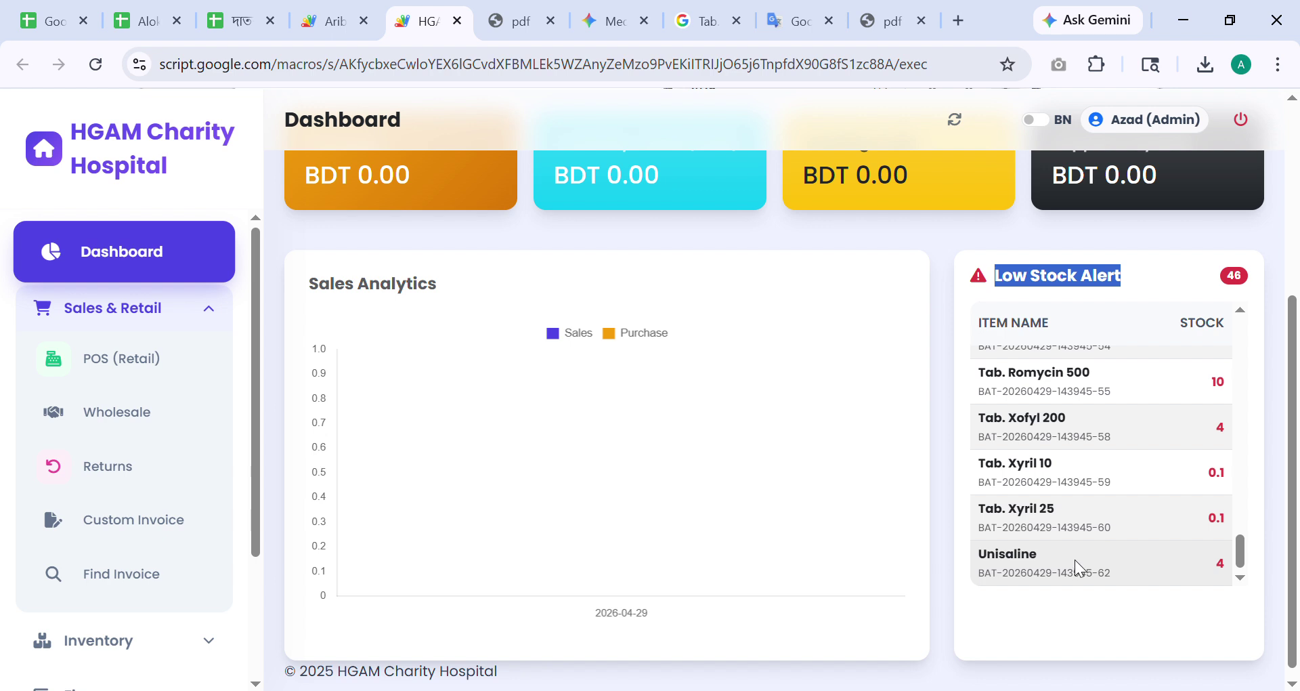
# - Look through the dashboard's Low Stock Alert list from its last item back to the first
pyautogui.scroll(10, 1076, 545)
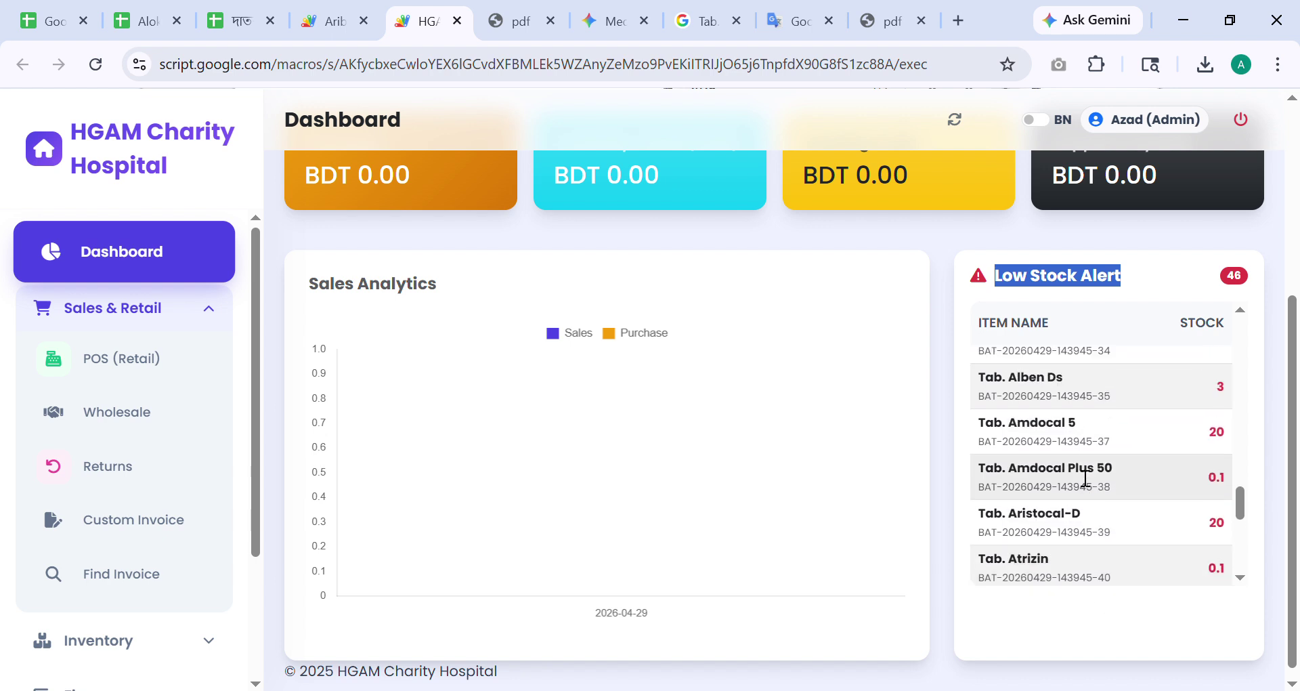
pyautogui.scroll(15, 1087, 474)
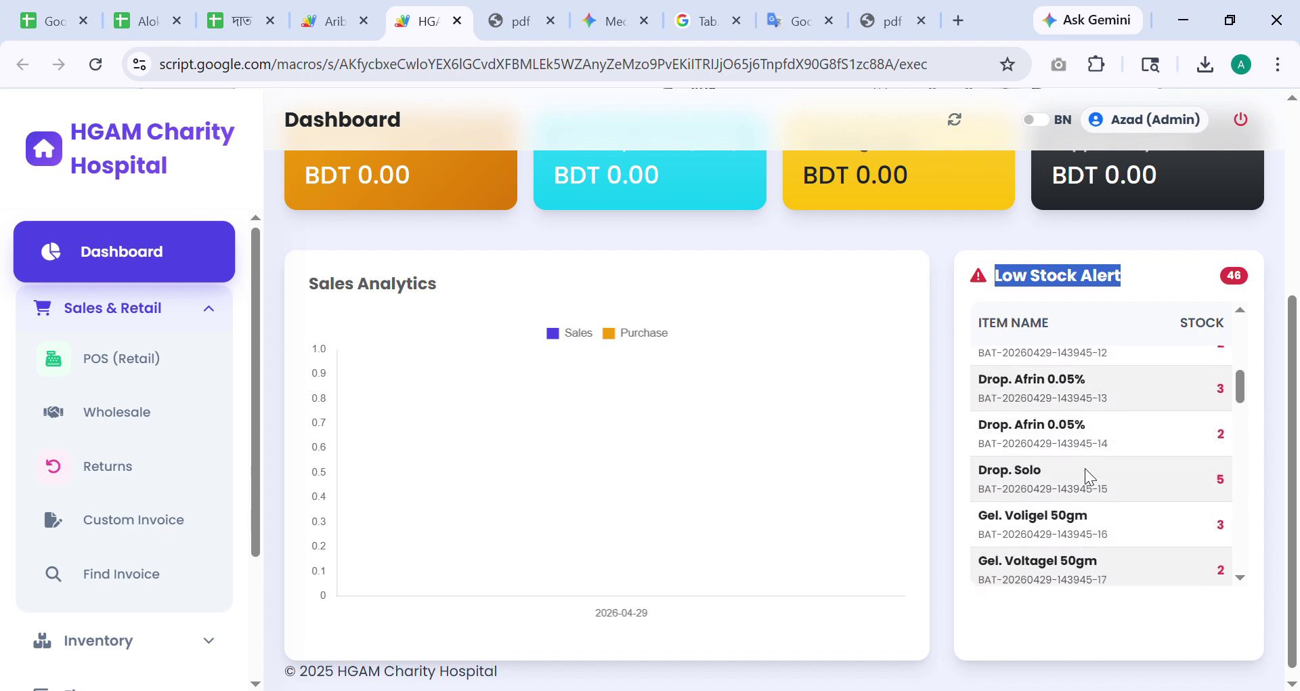
pyautogui.scroll(3, 1086, 469)
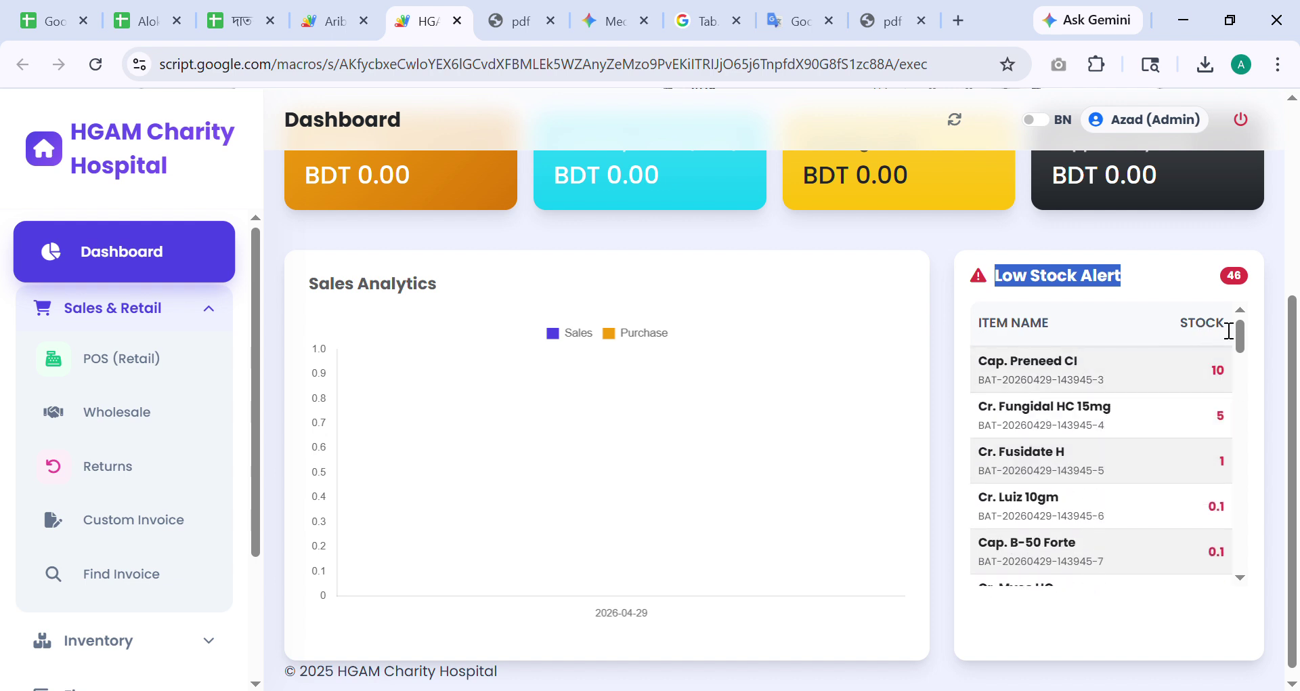
pyautogui.click(1211, 327)
# - Search the retail POS for "de" and add Tab. Deflux 10 to the sale
pyautogui.click(145, 359)
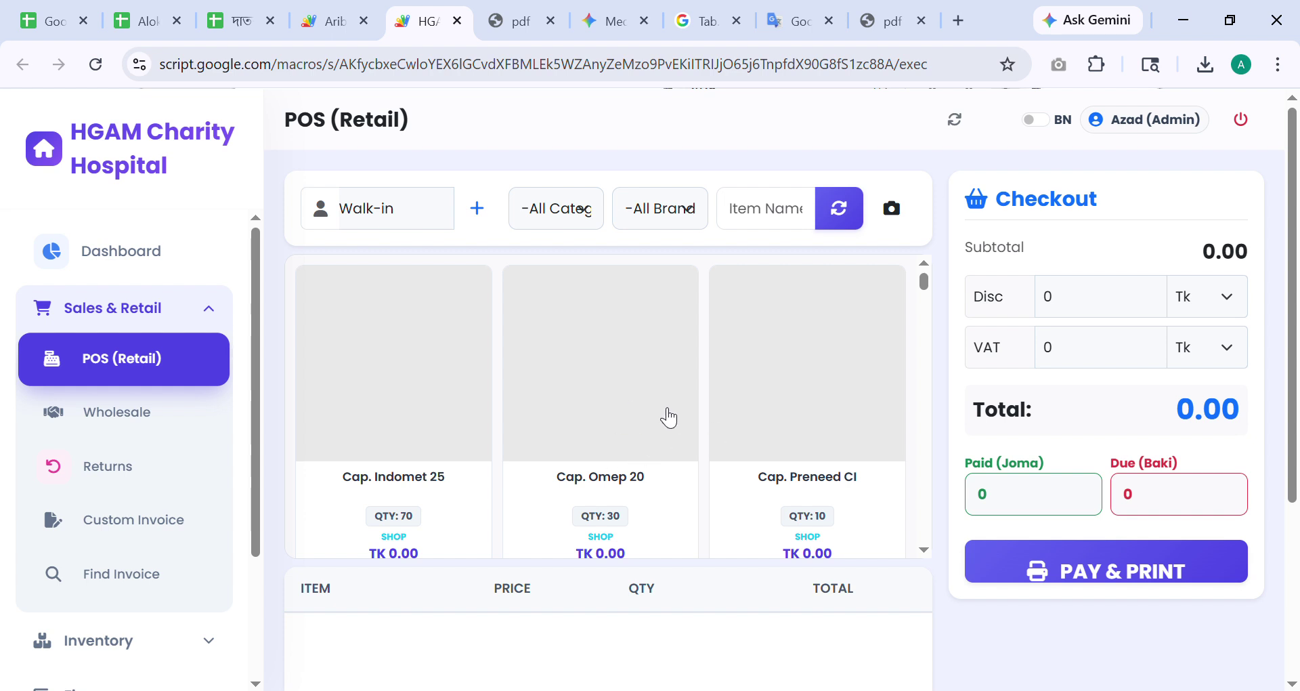
pyautogui.write('de')
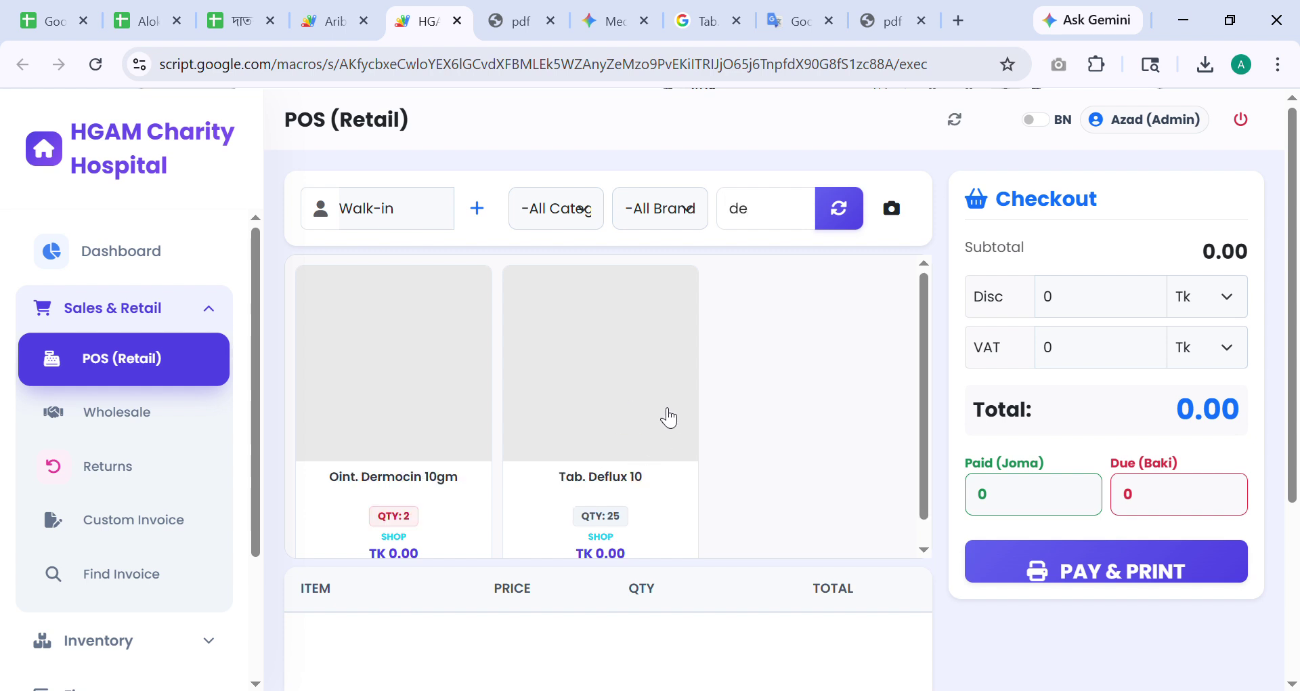
pyautogui.click(614, 393)
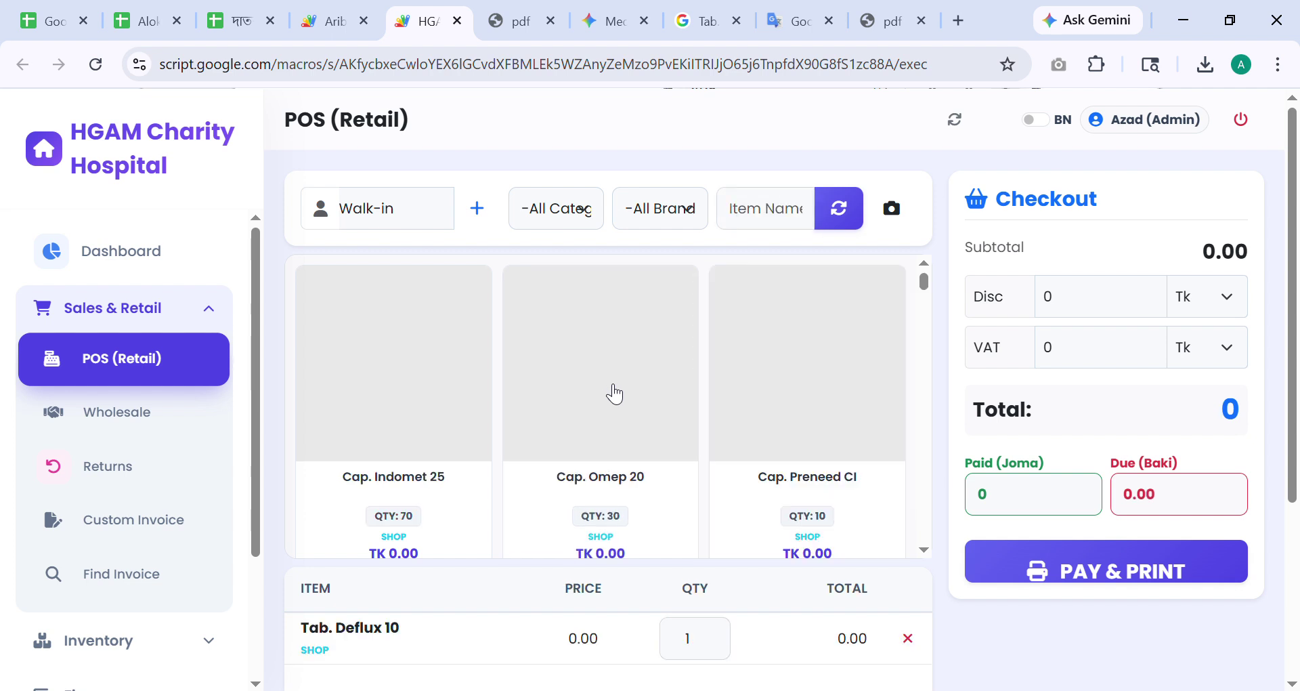
# - Add Cap. Indomet 25, Cap. Omep 20 and Cap. Preneed CI to the retail sale and review the item lines
pyautogui.click(429, 420)
pyautogui.click(644, 394)
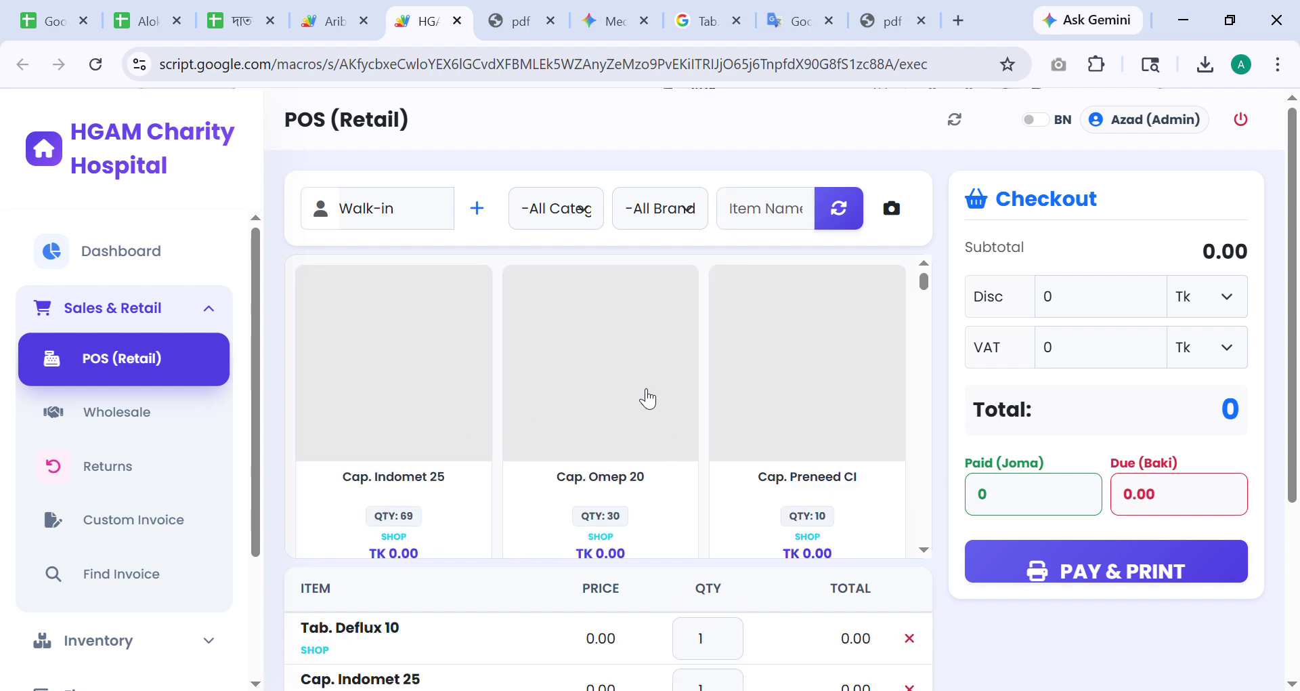
pyautogui.click(819, 383)
pyautogui.scroll(-5, 697, 478)
pyautogui.scroll(-1, 907, 610)
pyautogui.scroll(-4, 960, 588)
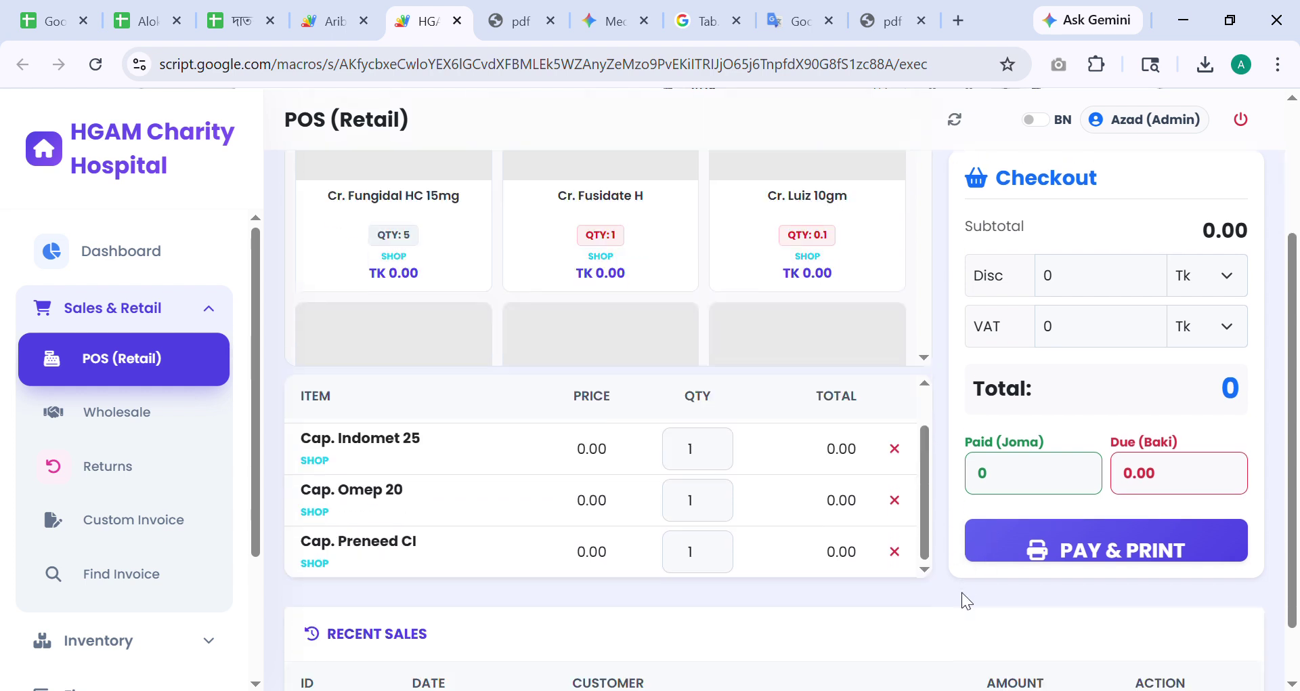
pyautogui.scroll(1, 639, 444)
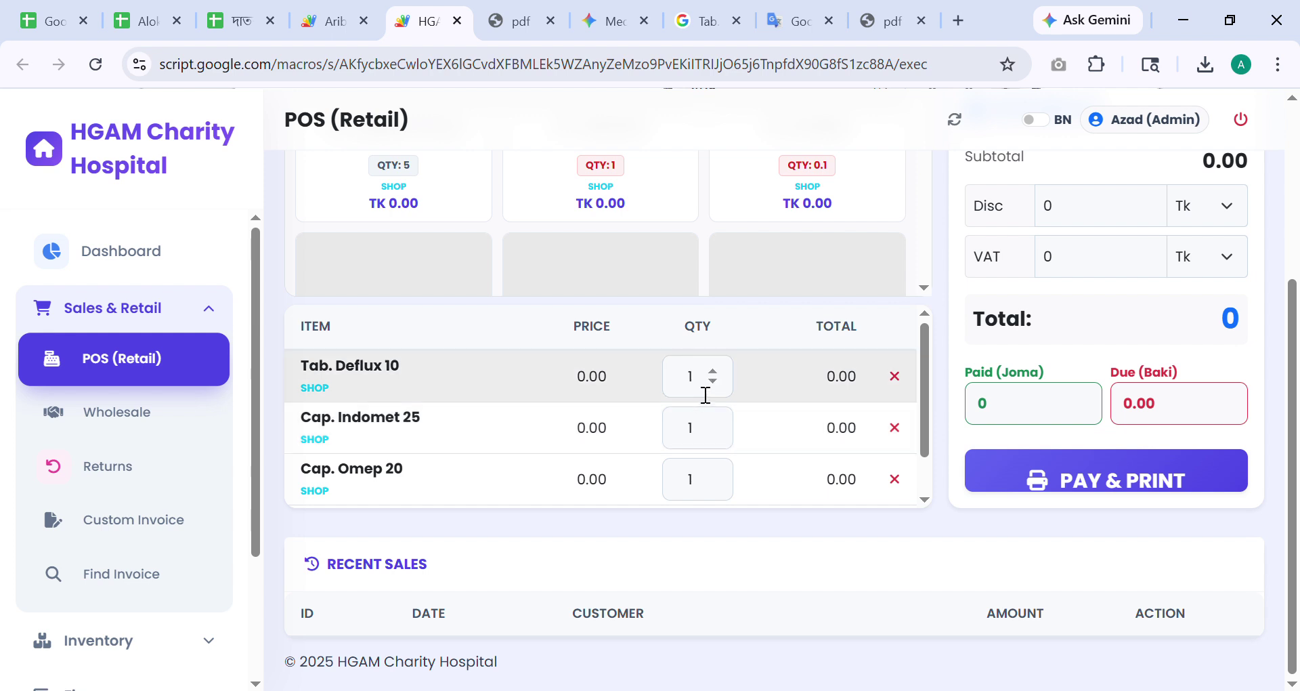
pyautogui.scroll(-1, 697, 501)
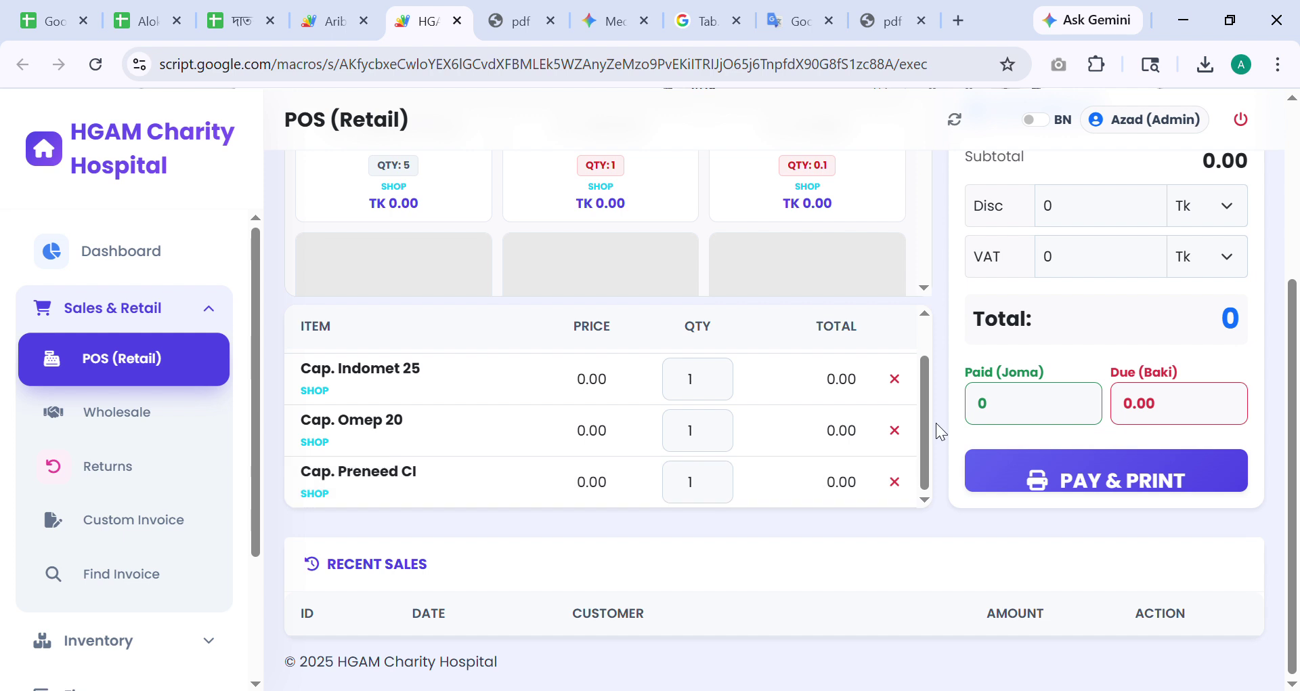
# - View the Wholesale, Returns, Custom Invoice and Find Invoice pages one after another
pyautogui.click(125, 414)
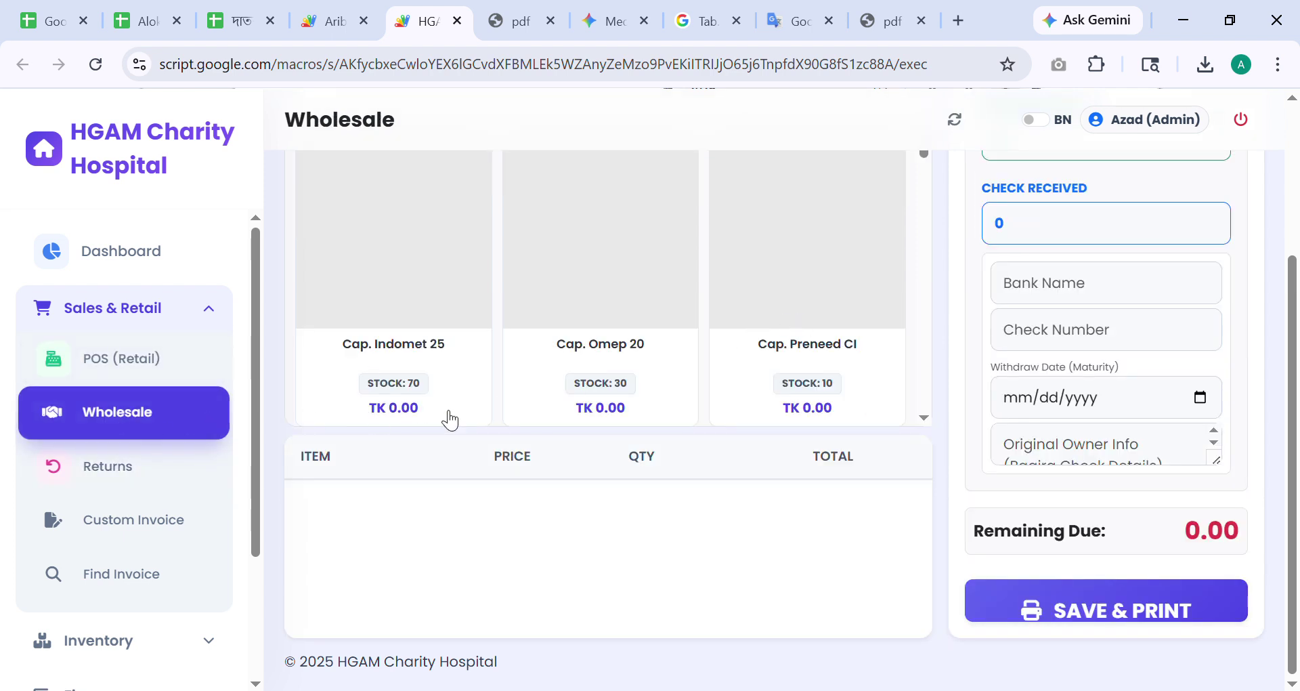
pyautogui.click(112, 474)
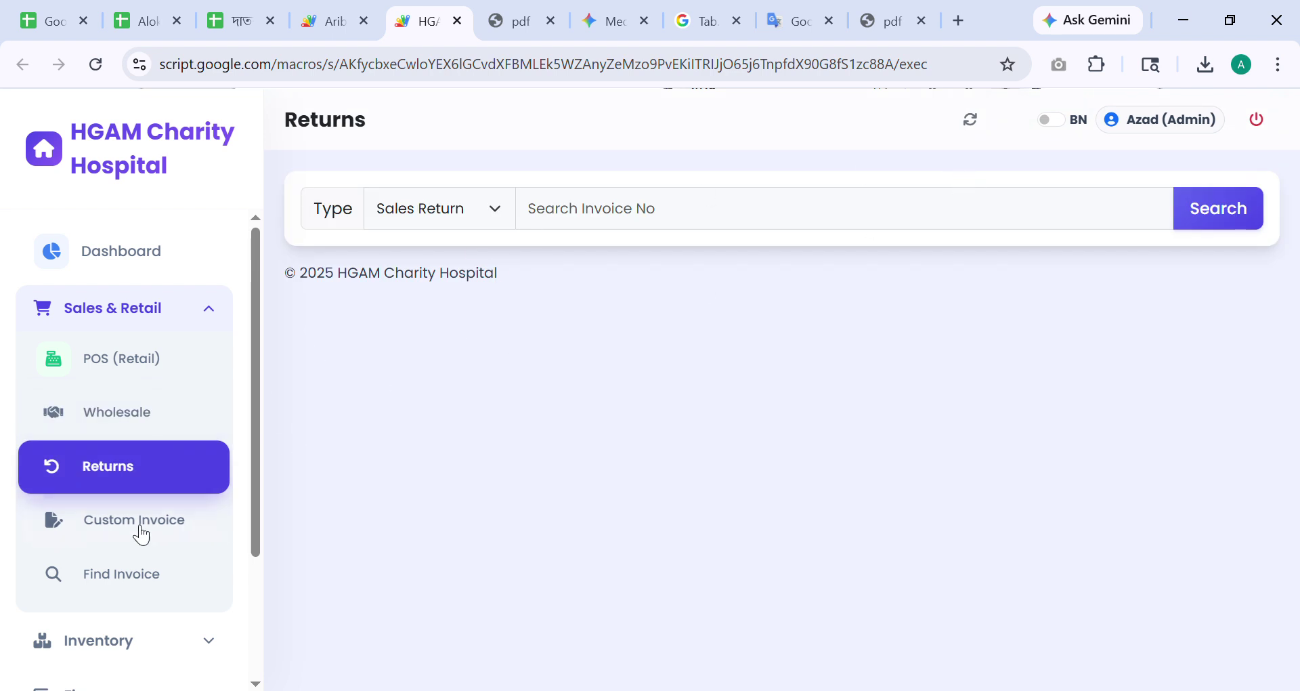
pyautogui.click(115, 523)
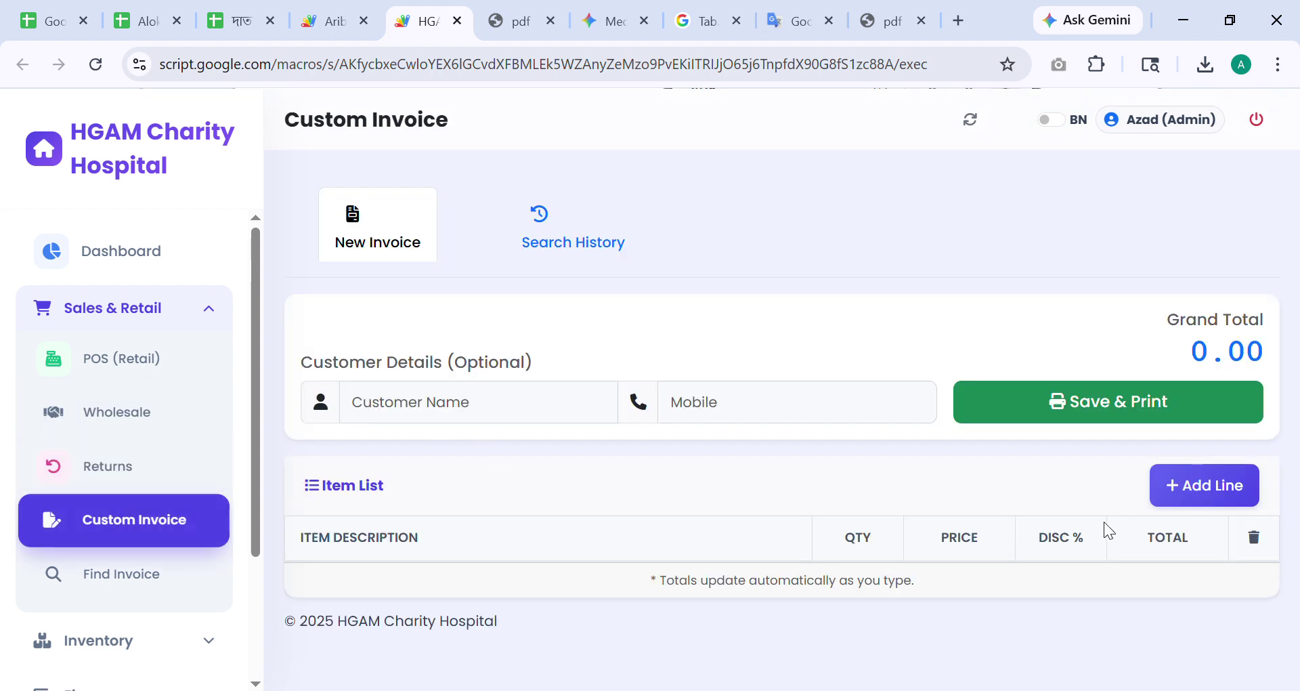
pyautogui.click(109, 574)
pyautogui.scroll(-3, 95, 579)
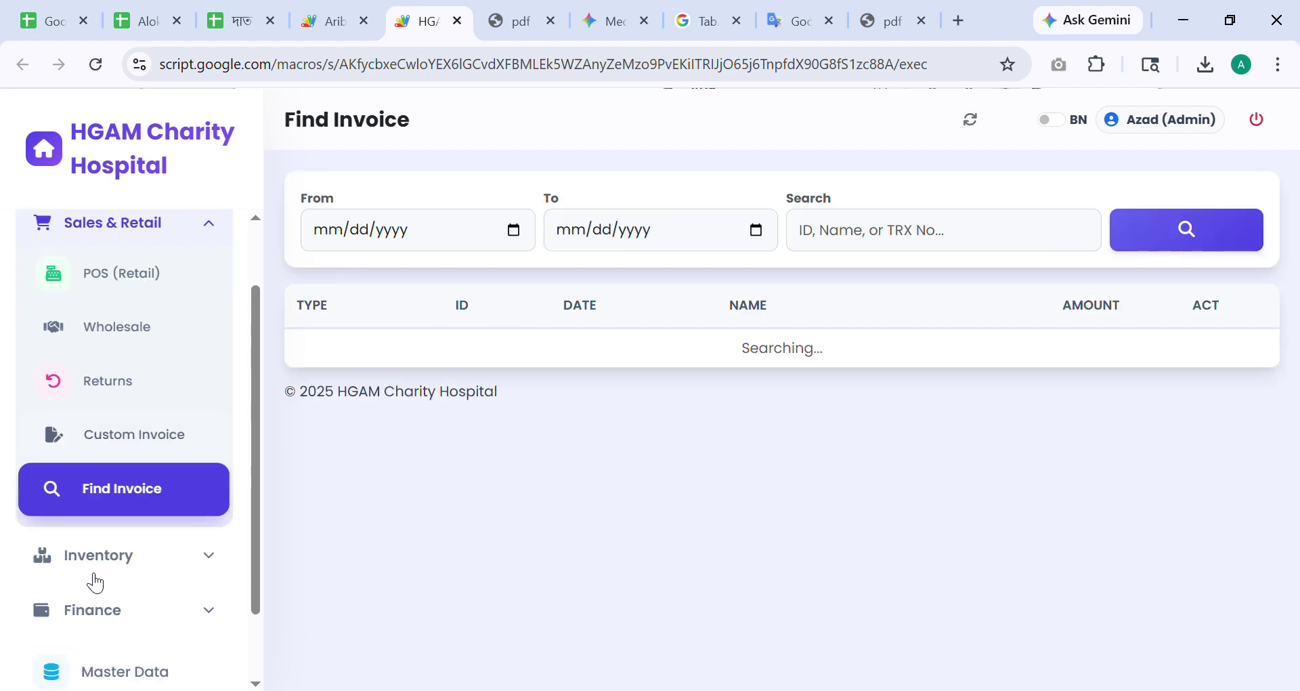
# - Show all items of the inventory's current stock and look through the whole list
pyautogui.click(118, 490)
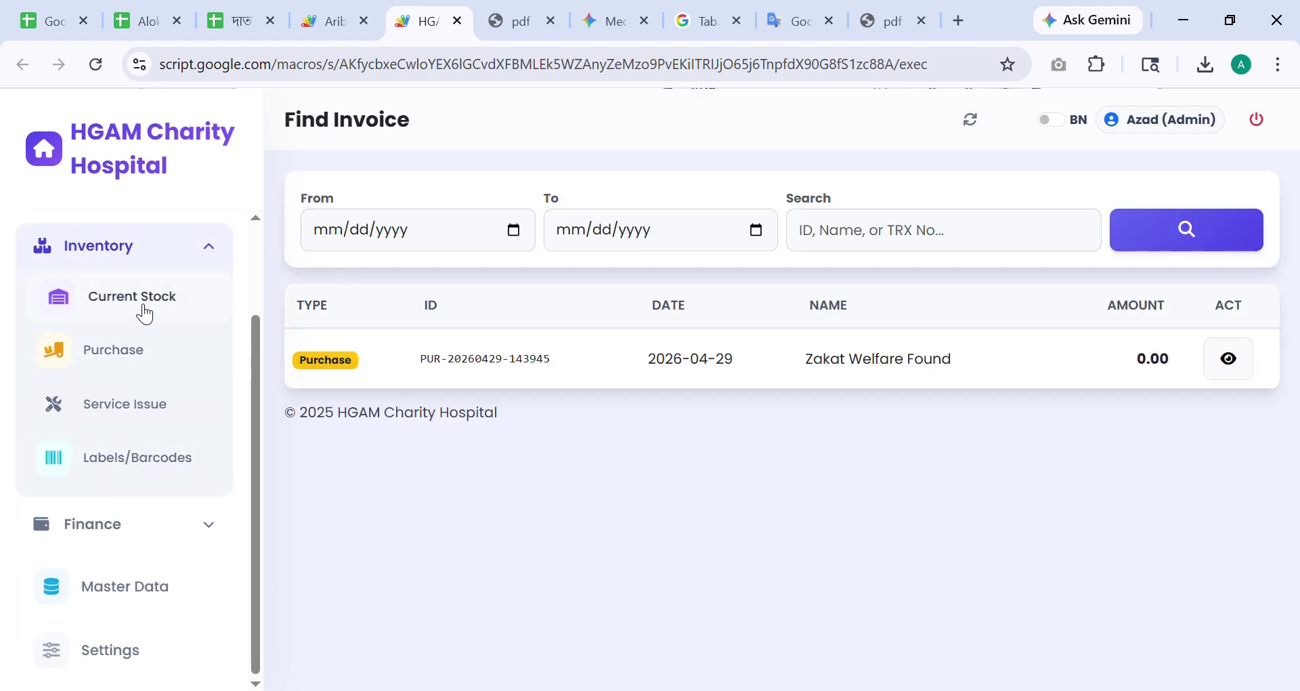
pyautogui.click(140, 313)
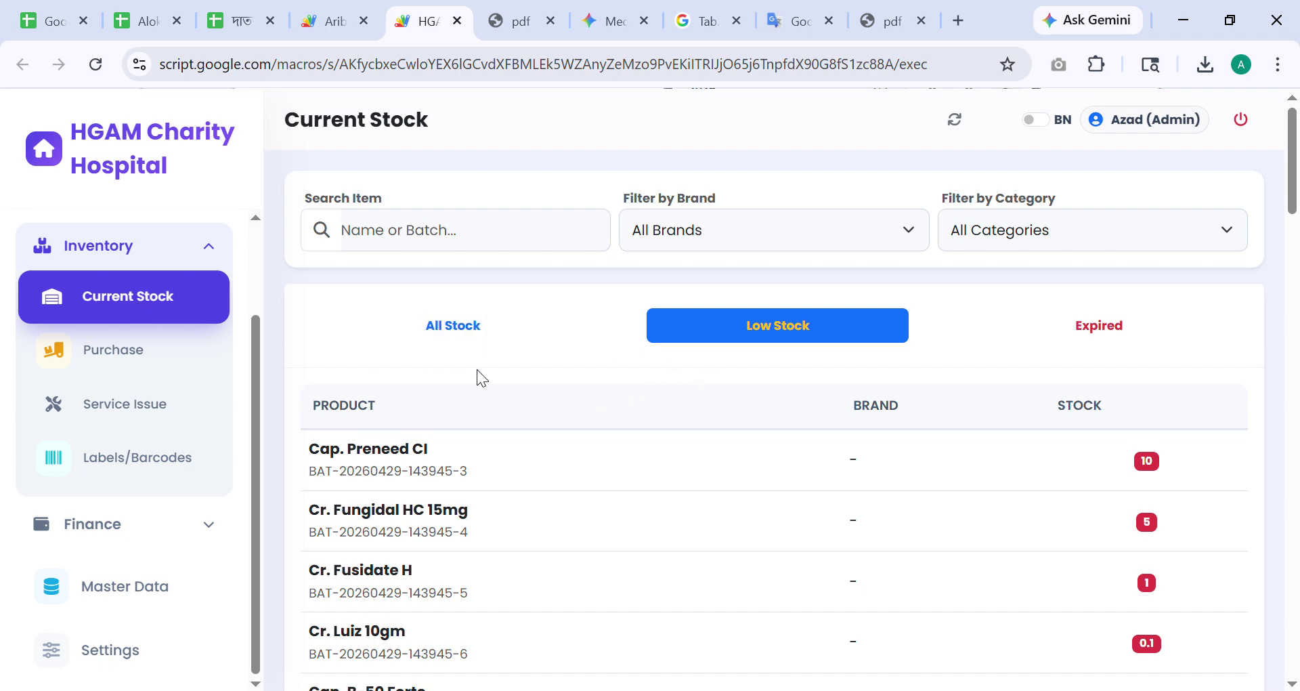
pyautogui.click(458, 337)
pyautogui.scroll(-4, 606, 522)
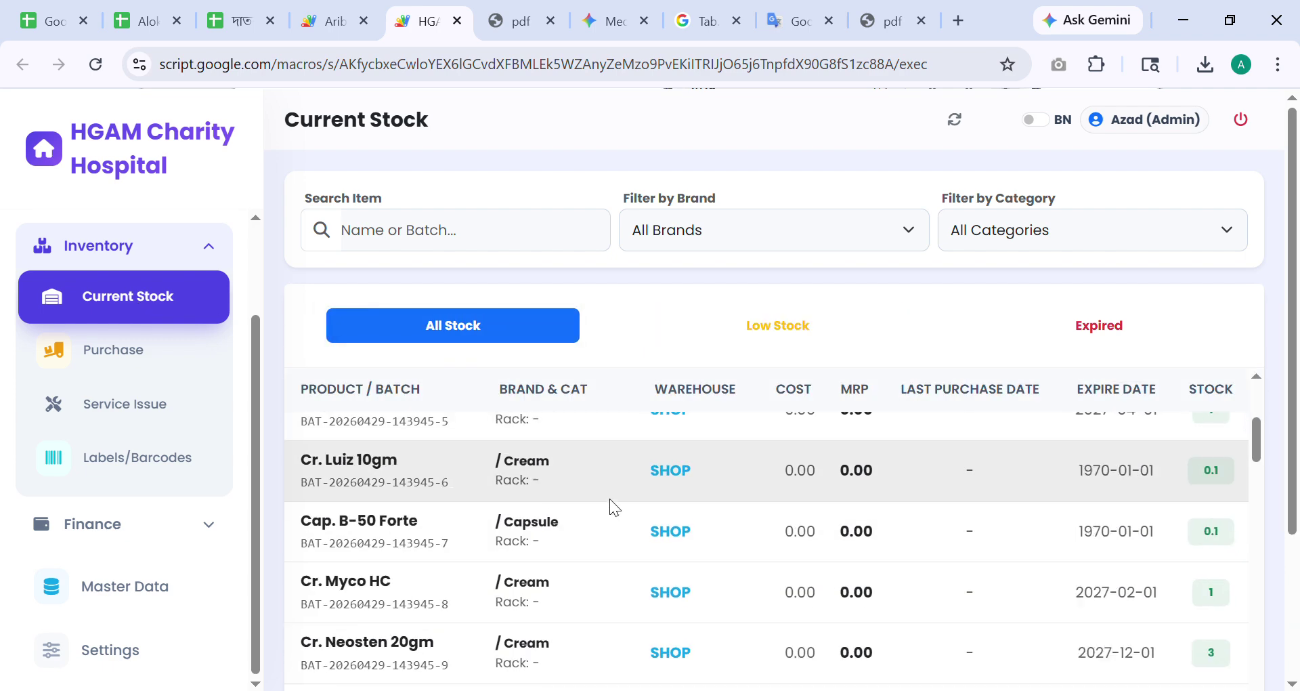
pyautogui.scroll(-20, 611, 501)
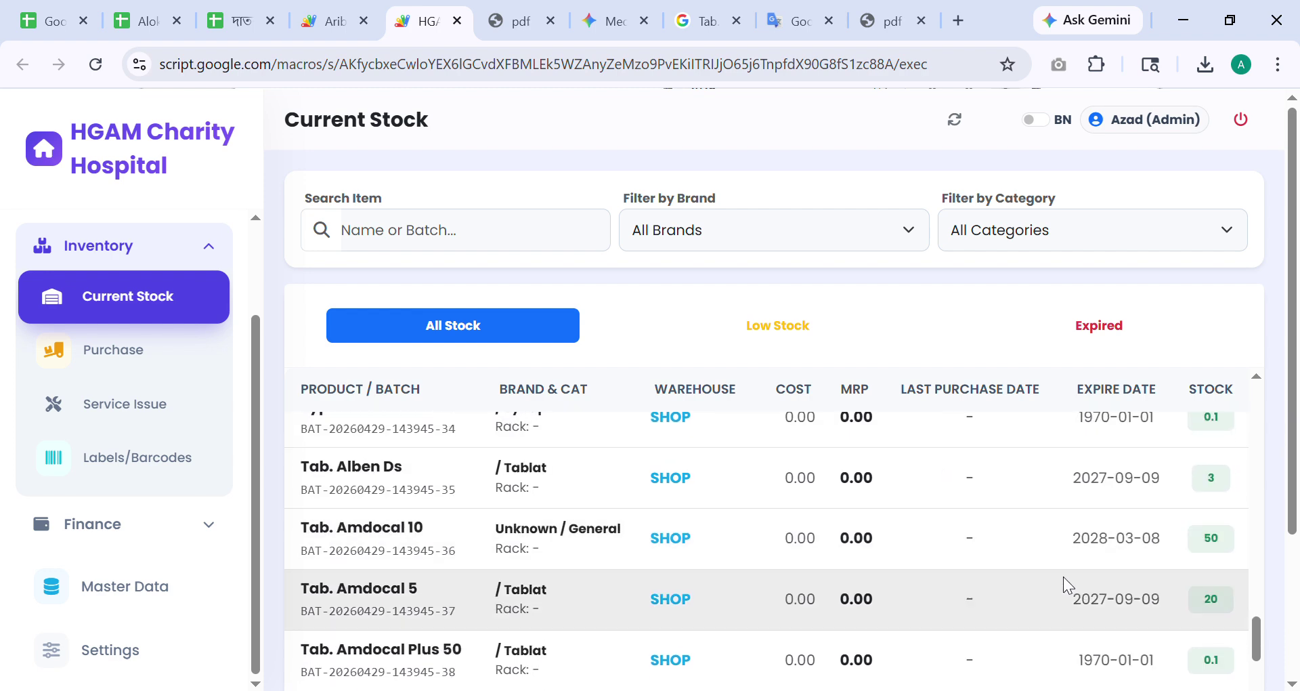
pyautogui.scroll(-8, 1120, 586)
pyautogui.scroll(20, 1144, 561)
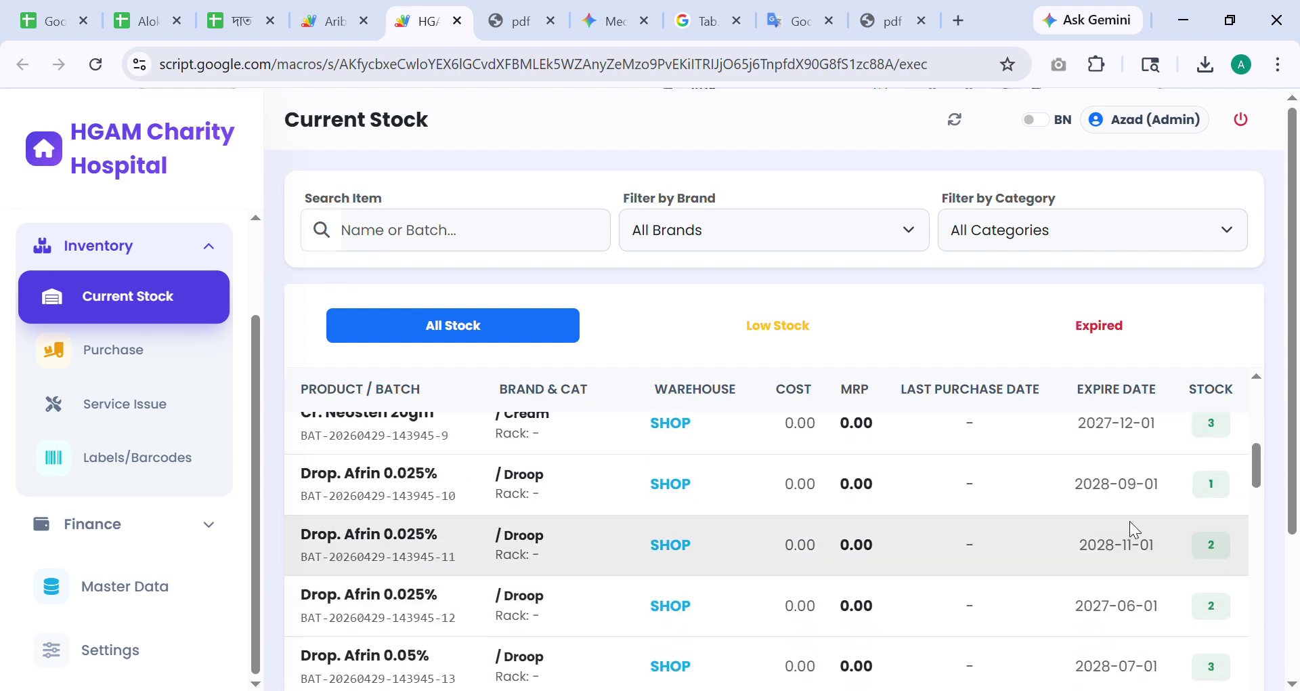
pyautogui.scroll(8, 1129, 523)
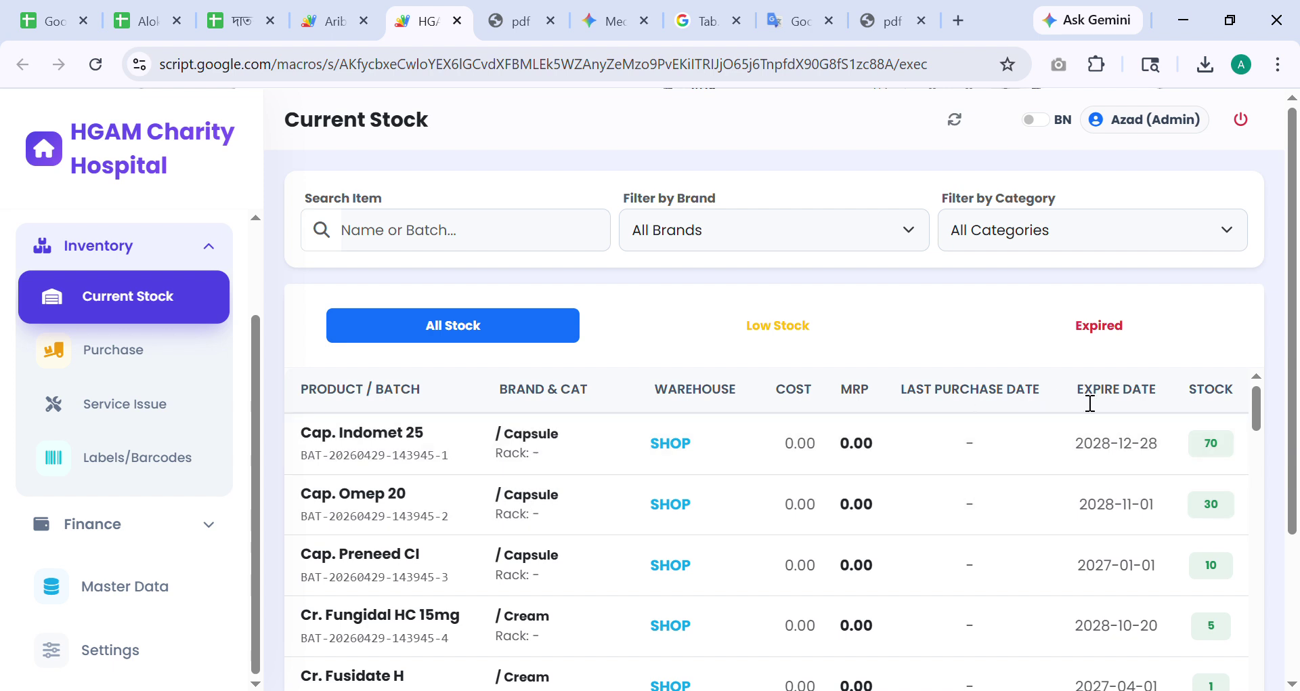
# - Examine the expiry date, cost and category columns for the first capsules in the stock list
pyautogui.tripleClick(1092, 397)
pyautogui.moveTo(1159, 441); pyautogui.dragTo(1105, 457)
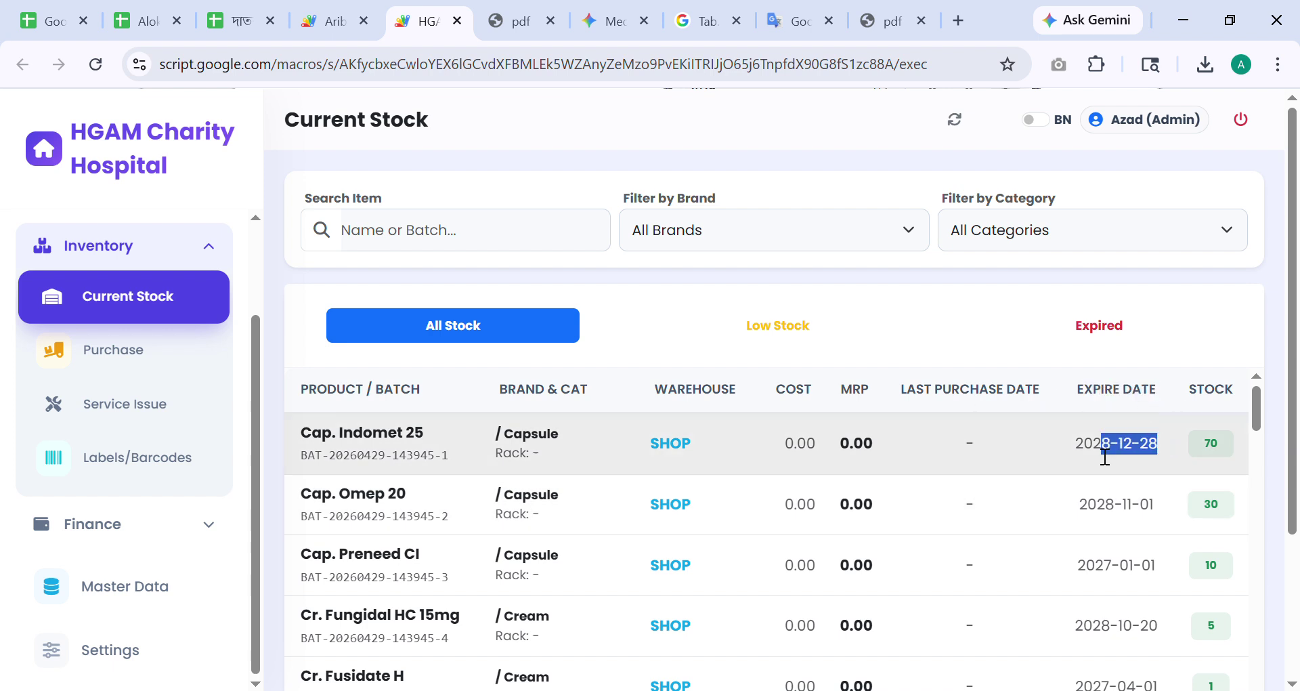
pyautogui.click(821, 393)
pyautogui.moveTo(556, 461); pyautogui.dragTo(510, 437)
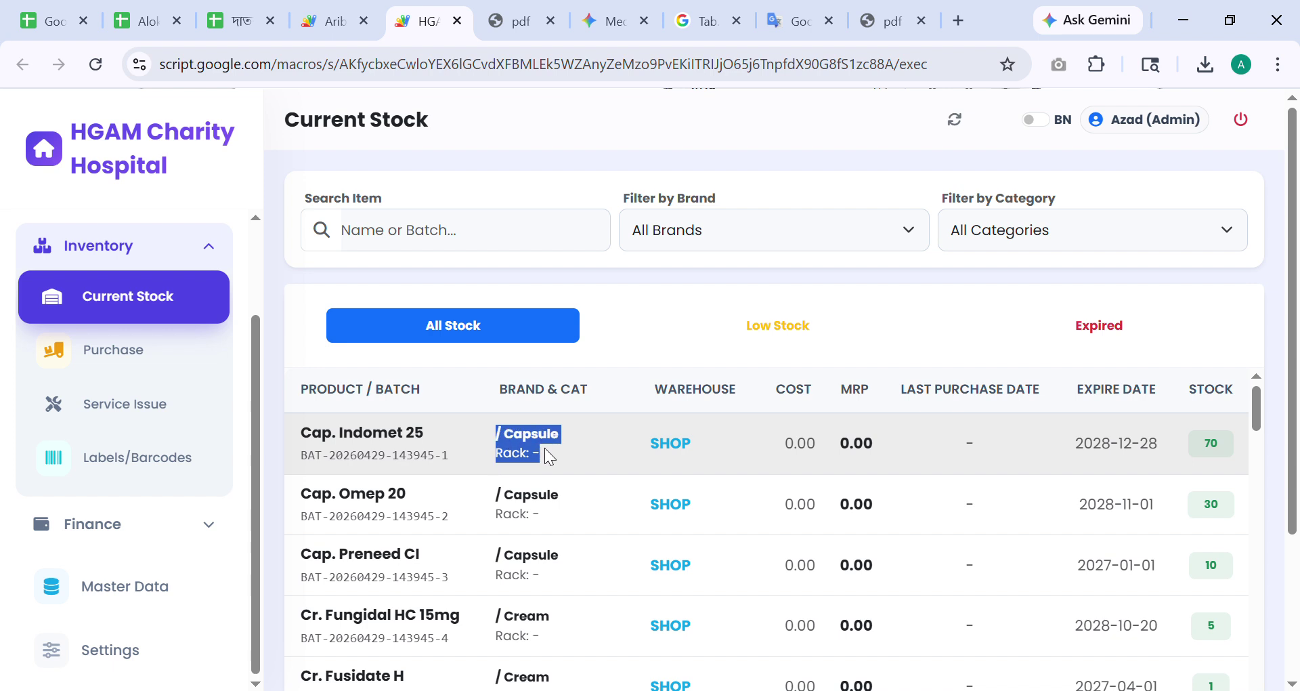
pyautogui.moveTo(561, 496); pyautogui.dragTo(301, 492)
# - Examine the categories of the creams, drops and syrups in the stock list, and the full Cap. Indomet 25 row
pyautogui.scroll(-3, 534, 603)
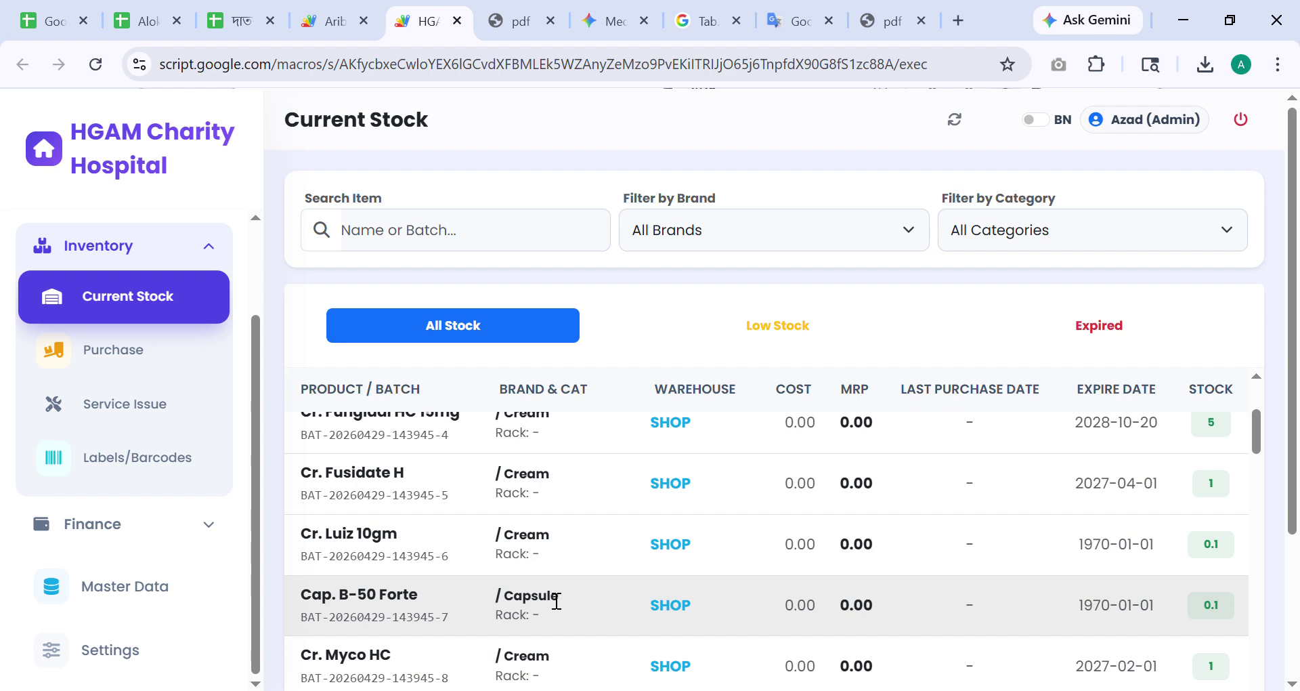
pyautogui.scroll(-3, 554, 596)
pyautogui.scroll(-3, 558, 559)
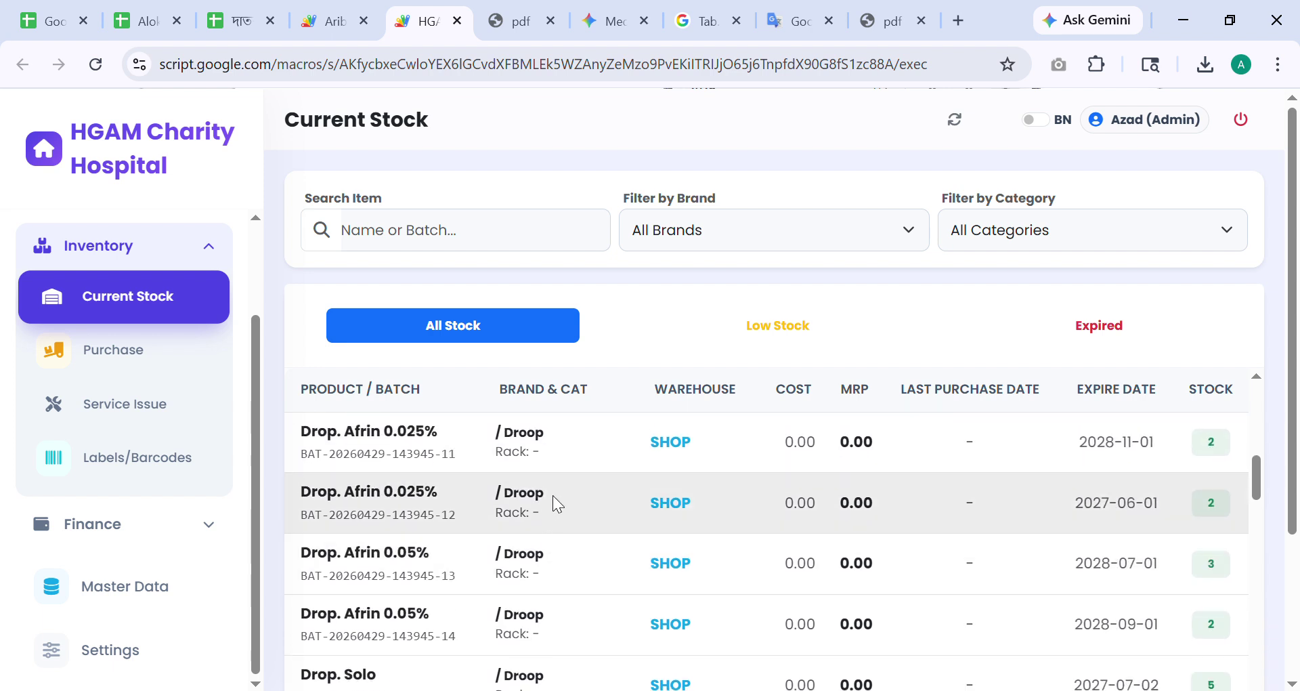
pyautogui.moveTo(554, 496); pyautogui.dragTo(467, 499)
pyautogui.moveTo(551, 556); pyautogui.dragTo(465, 560)
pyautogui.moveTo(553, 619); pyautogui.dragTo(554, 619)
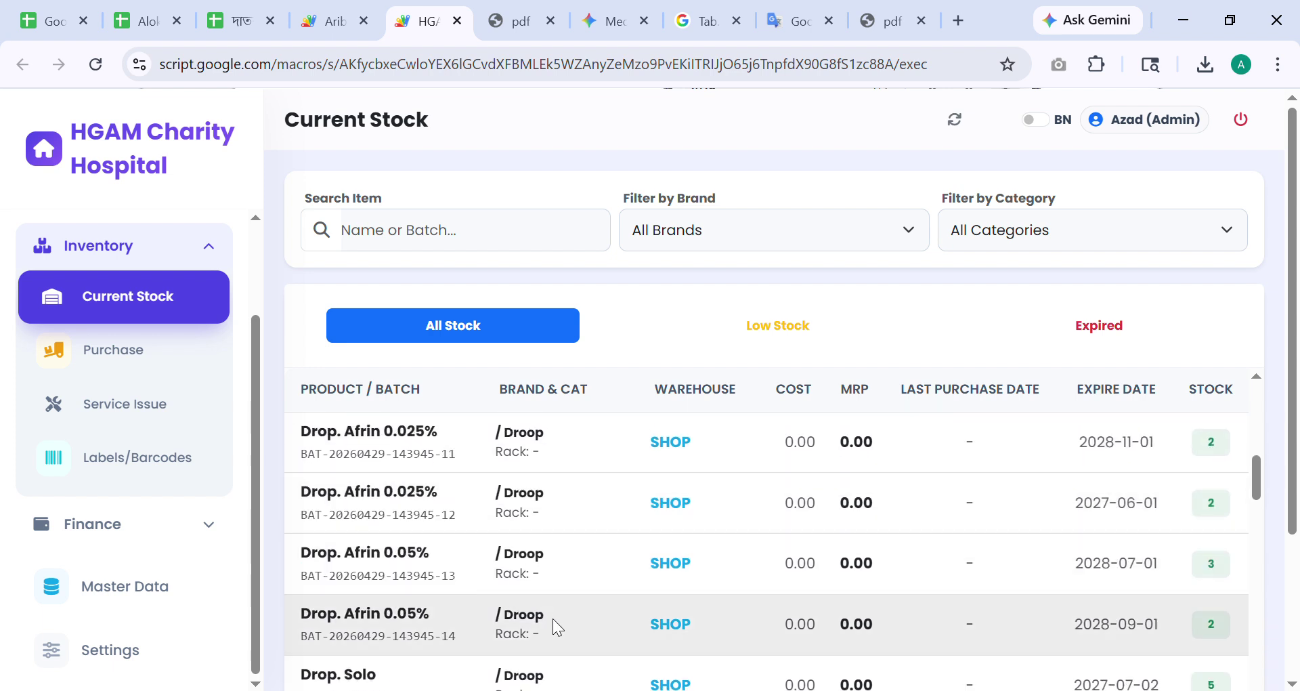
pyautogui.scroll(-10, 556, 626)
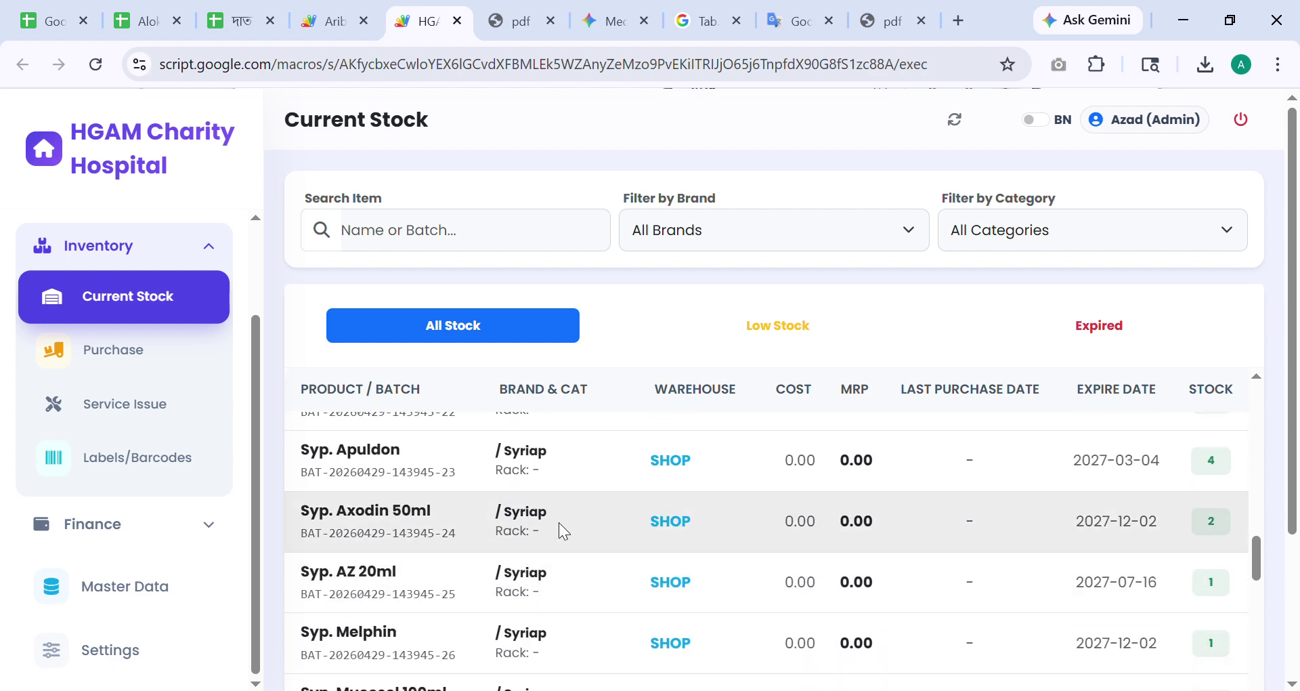
pyautogui.moveTo(559, 525); pyautogui.dragTo(496, 509)
pyautogui.scroll(-4, 542, 582)
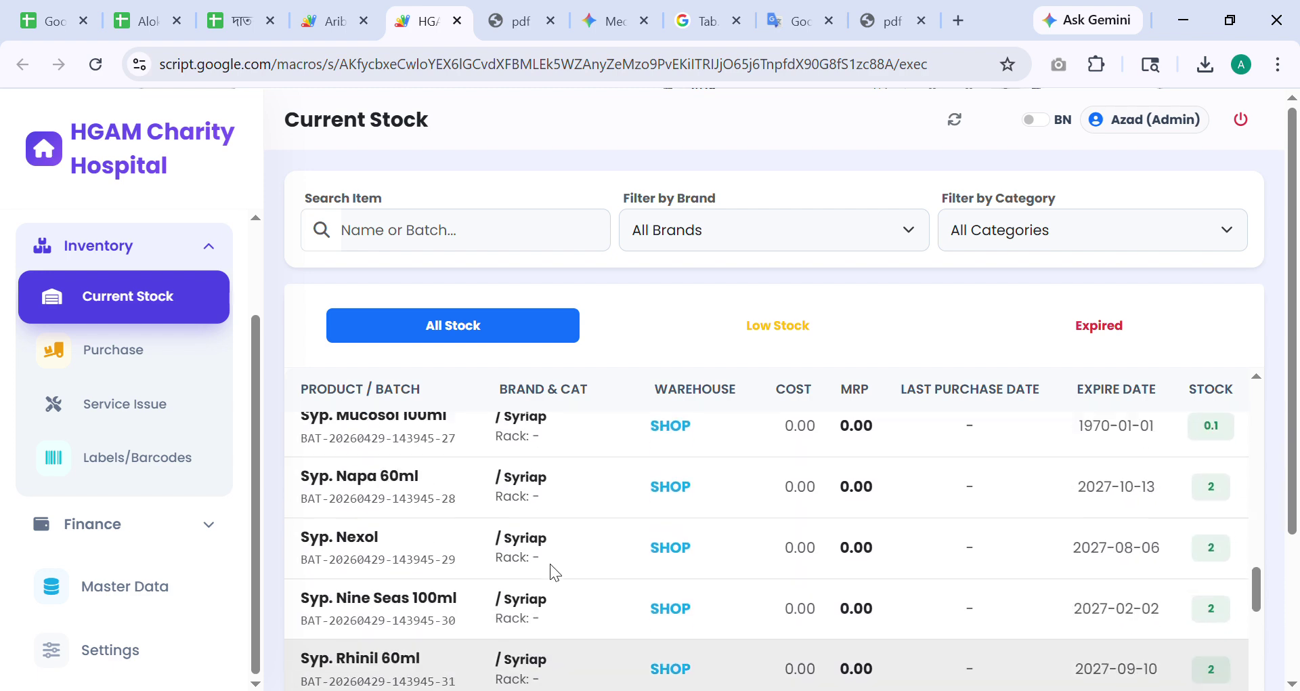
pyautogui.scroll(20, 549, 562)
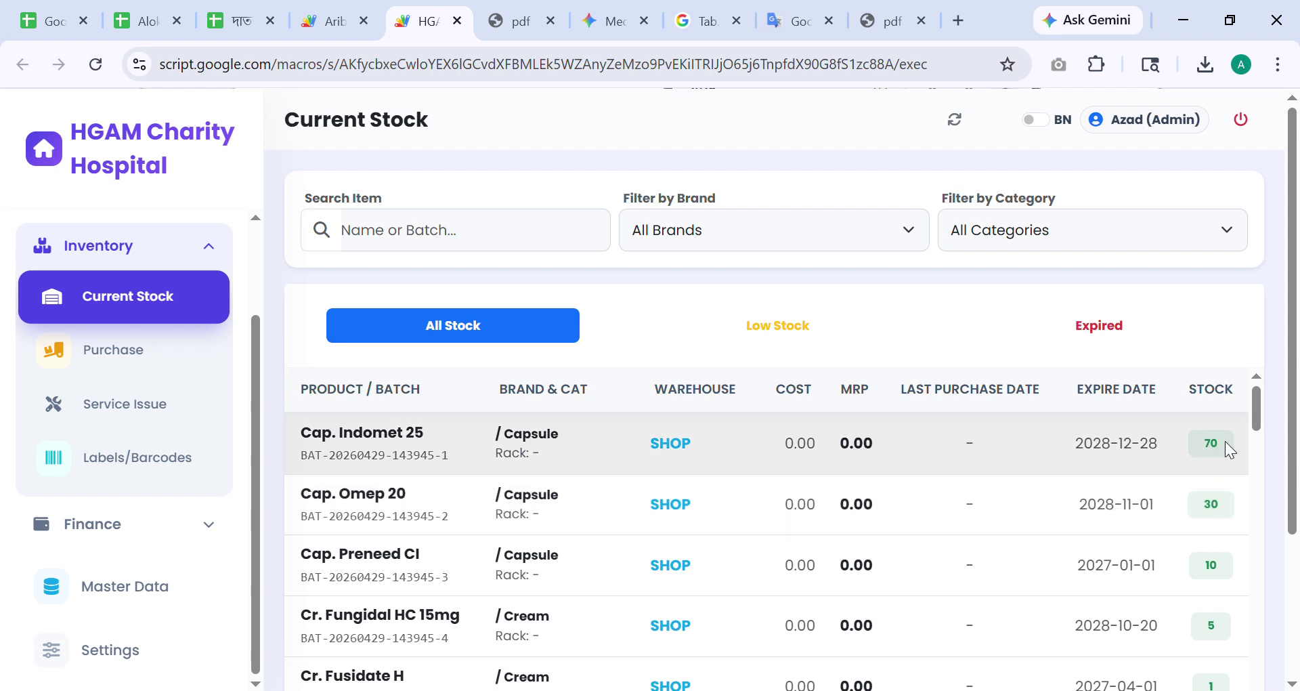
pyautogui.moveTo(1227, 447); pyautogui.dragTo(353, 437)
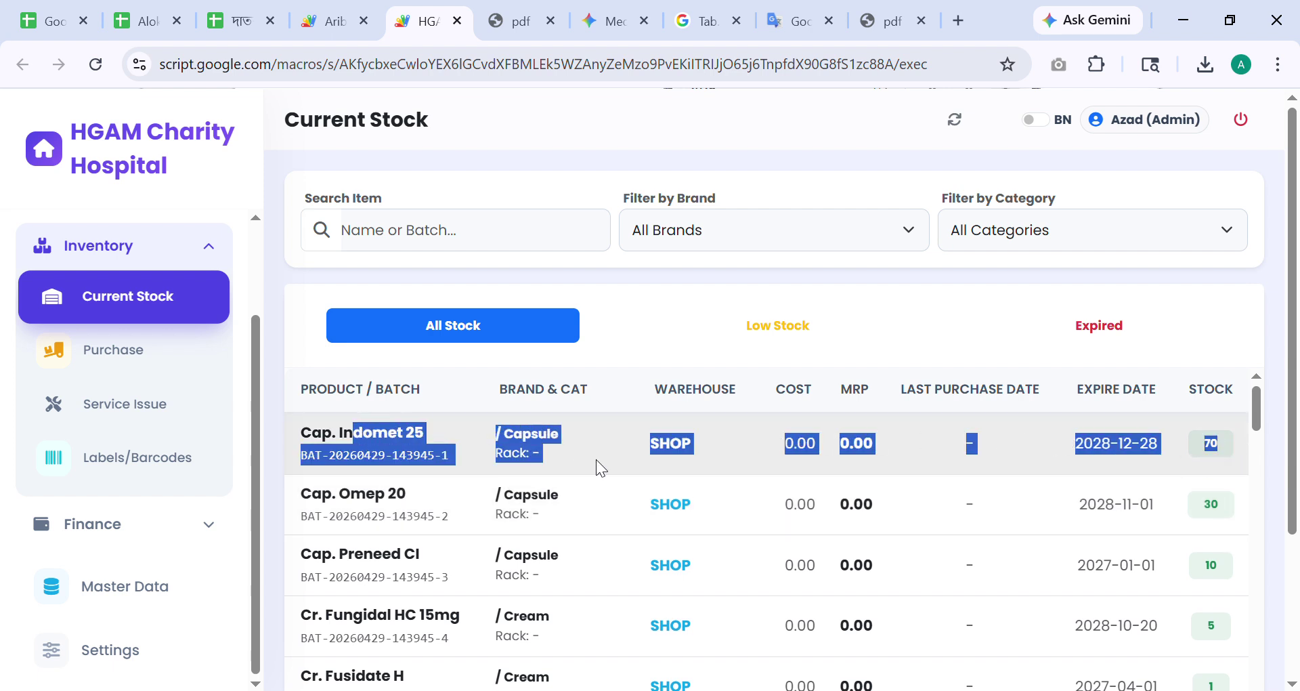
# - Check the expired items list and compare it with the expiry dates in the full stock list
pyautogui.click(1070, 336)
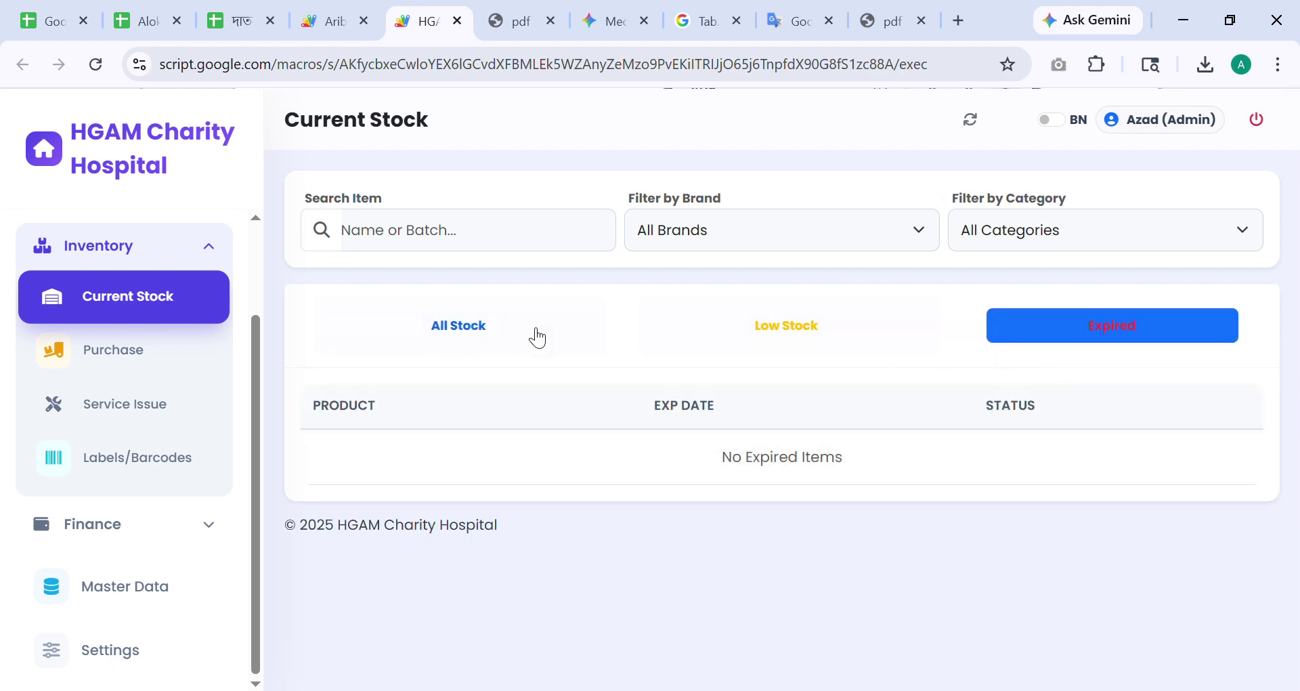
pyautogui.click(535, 332)
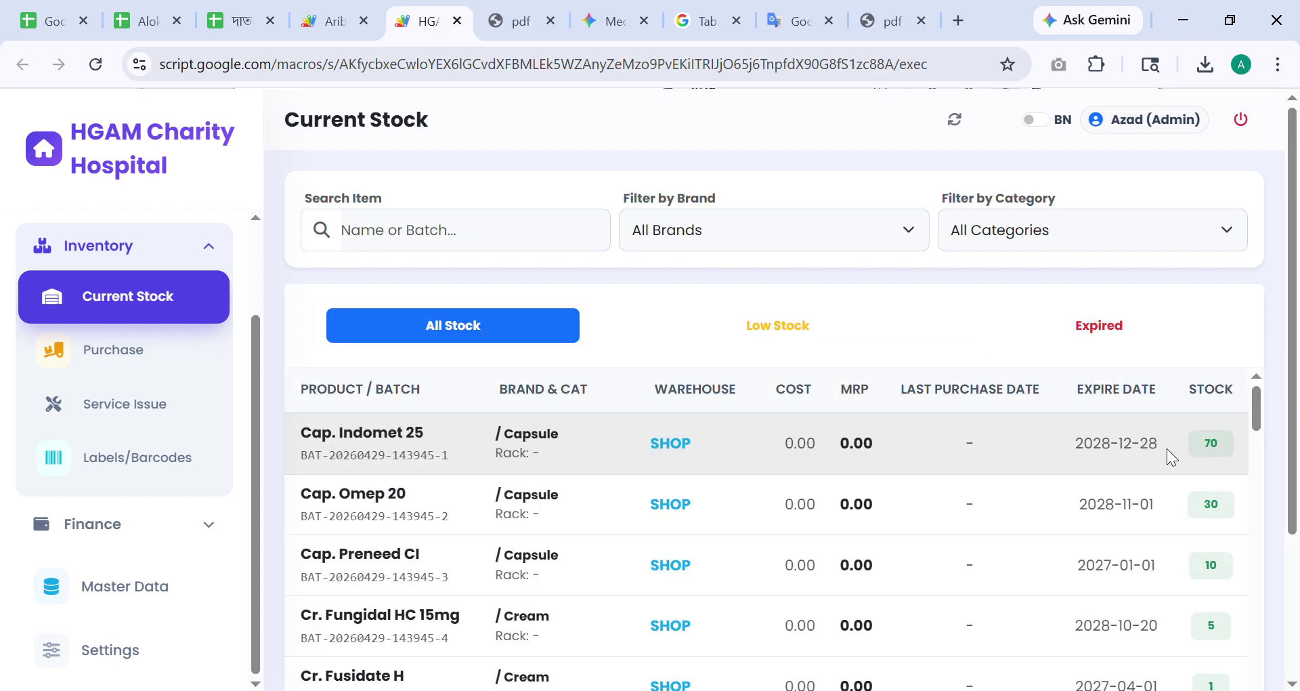
pyautogui.click(1098, 331)
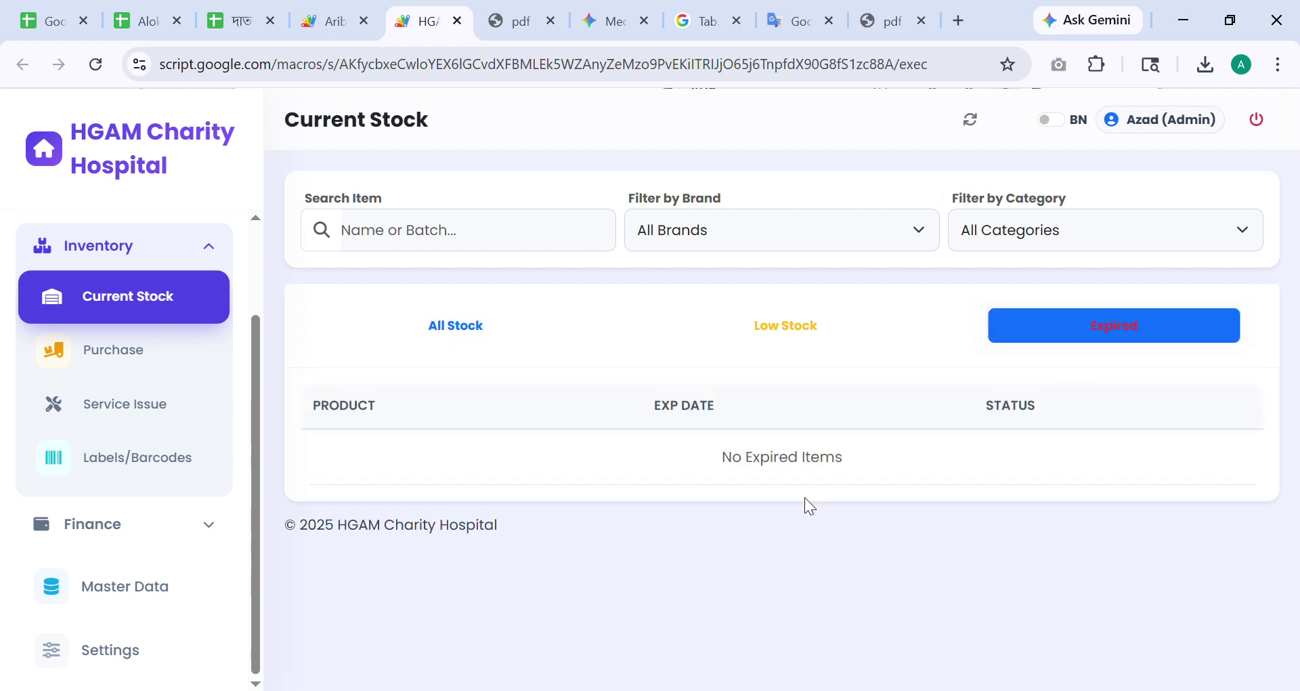
# - Look through the low stock items down to the end of the list and examine the Tab. Xyril 25 row
pyautogui.click(803, 337)
pyautogui.scroll(-20, 674, 428)
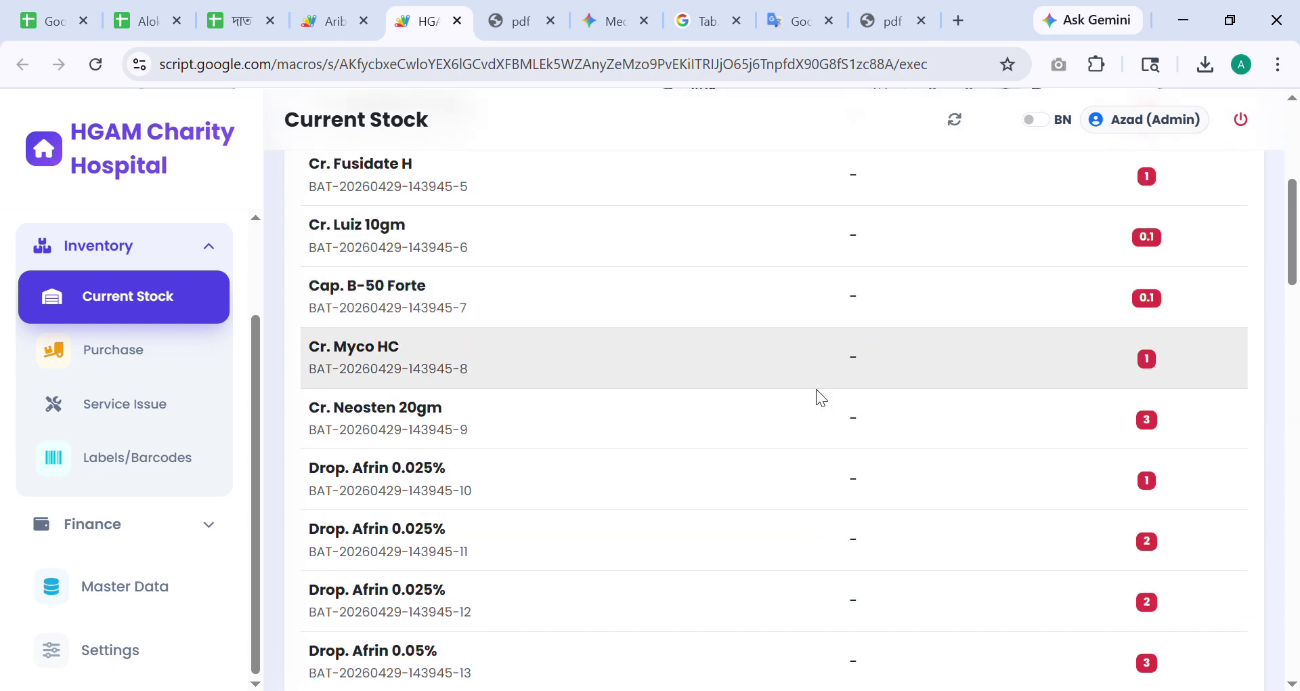
pyautogui.scroll(-5, 921, 568)
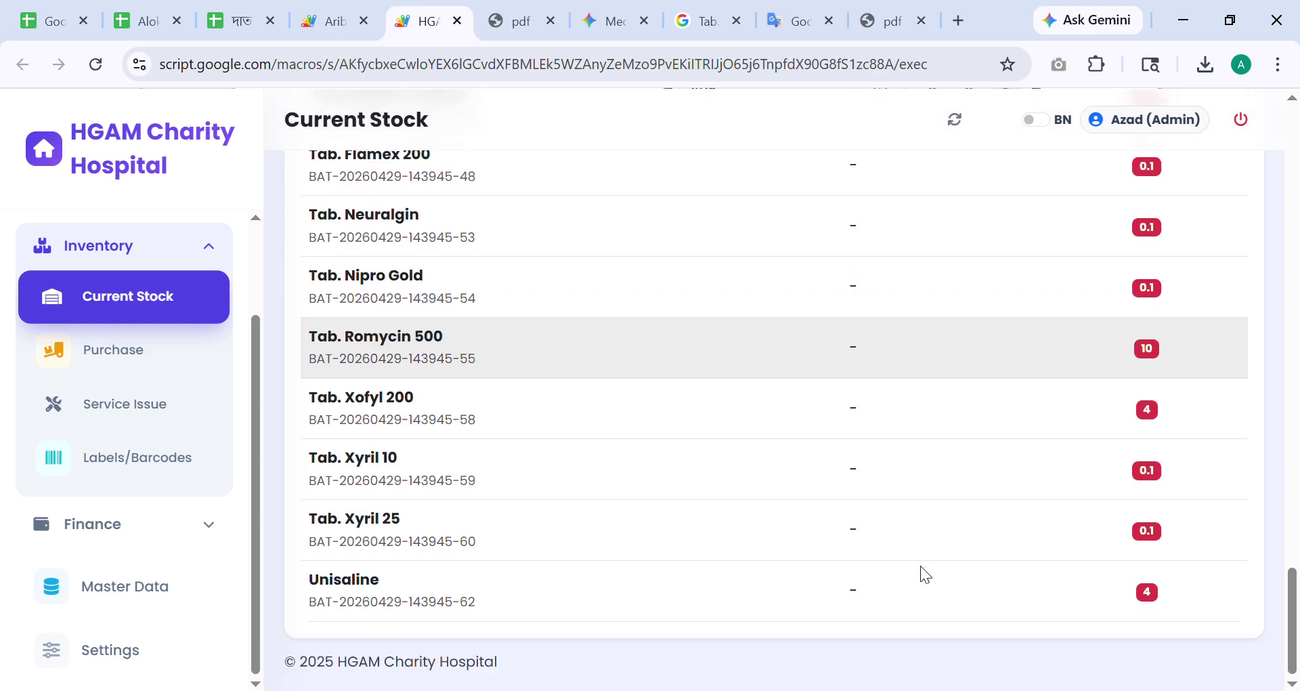
pyautogui.moveTo(1022, 536); pyautogui.dragTo(377, 525)
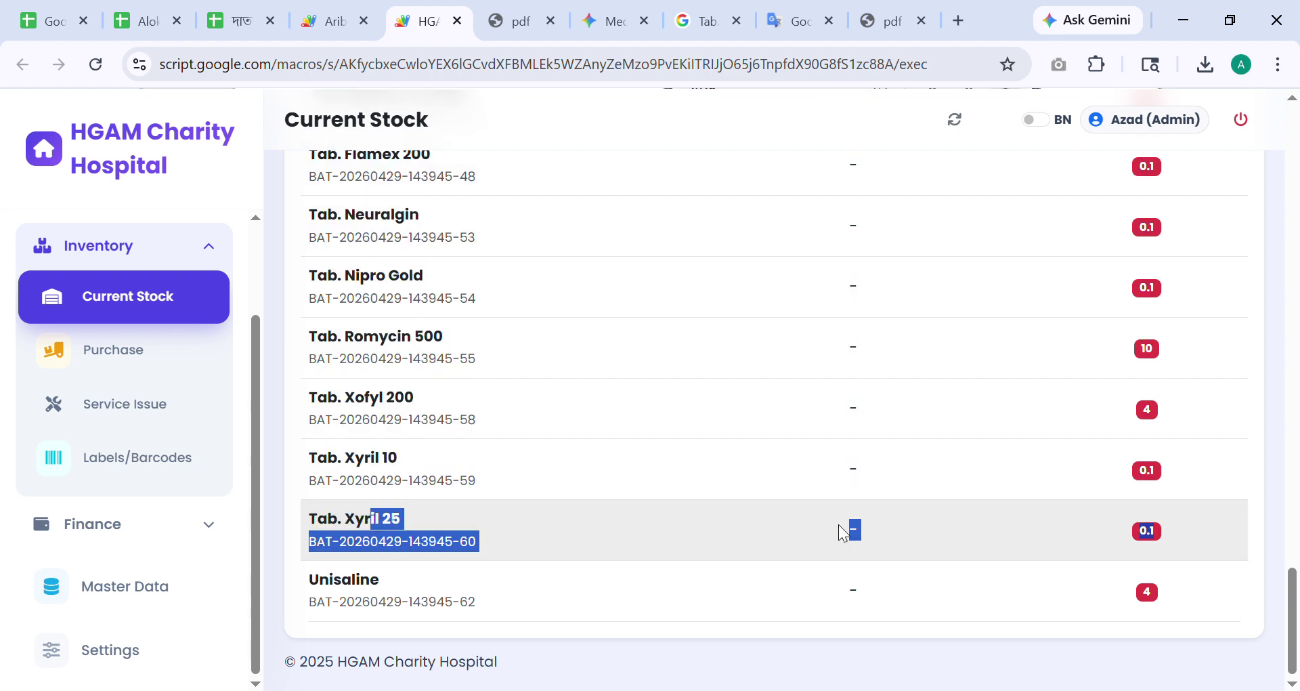
# - Examine the stock quantities of the tablets and syrups in the low stock list, working back up to its first items
pyautogui.click(920, 538)
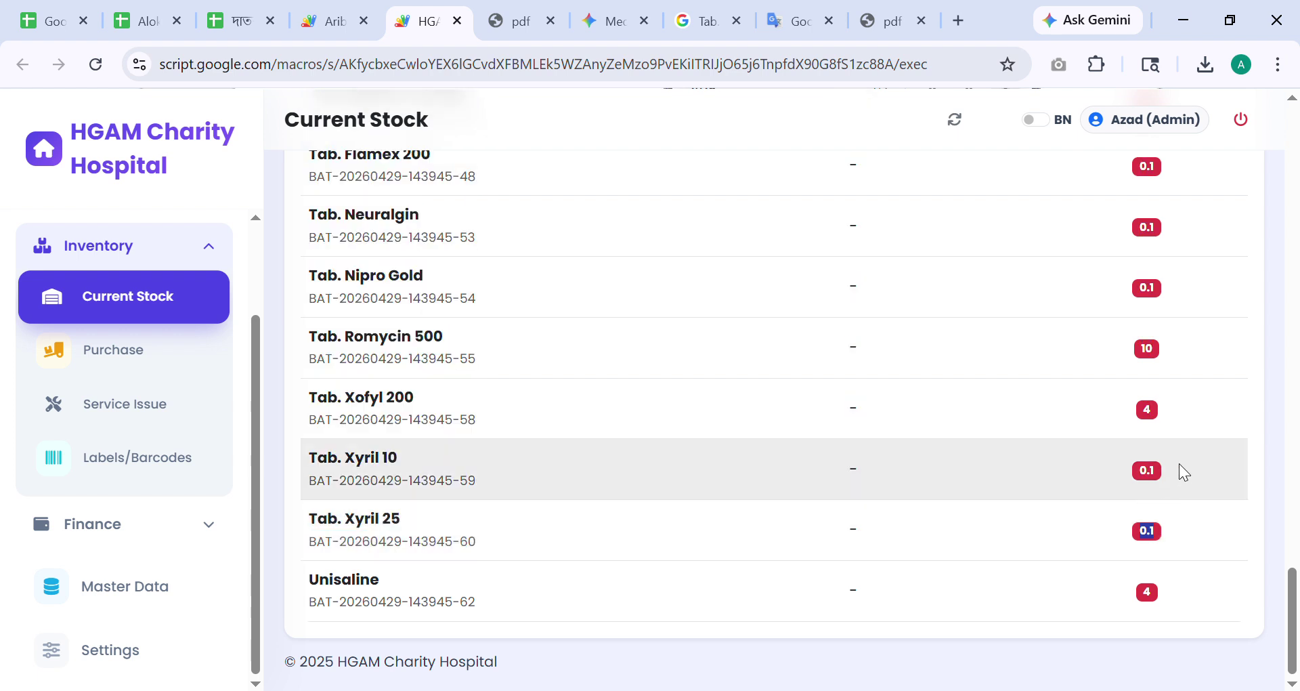
pyautogui.doubleClick(1179, 463)
pyautogui.scroll(1, 1120, 512)
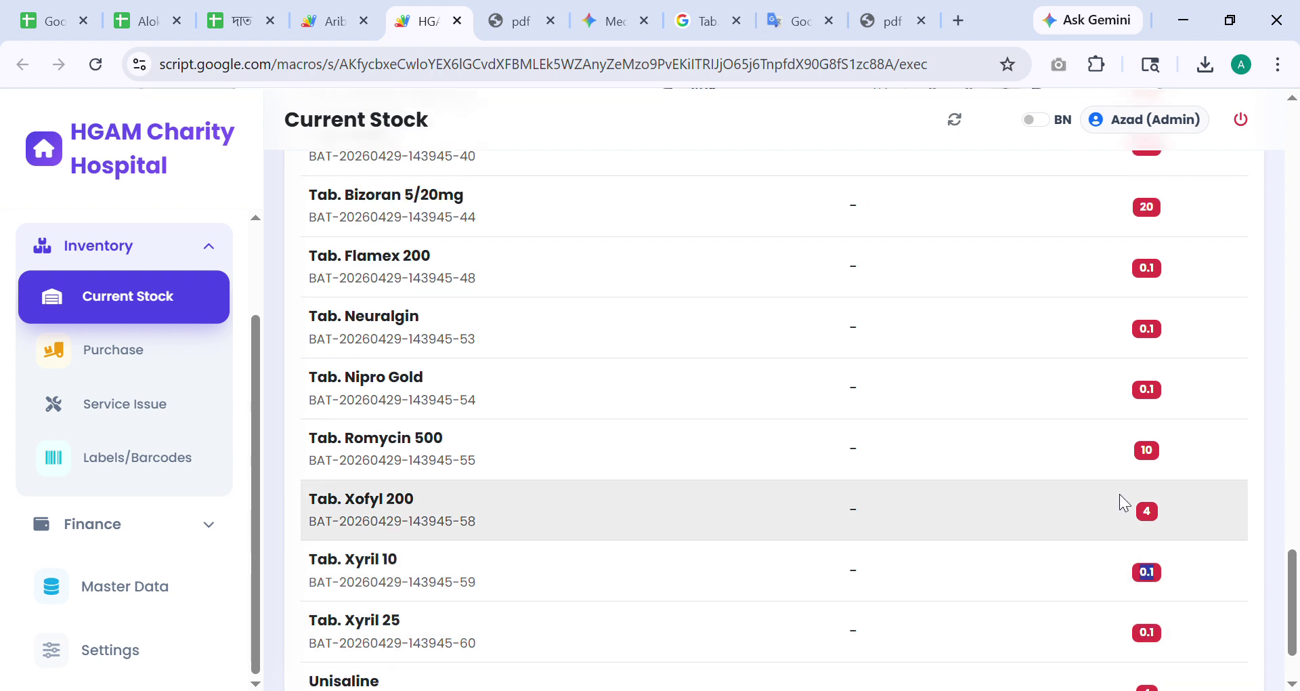
pyautogui.scroll(2, 1097, 339)
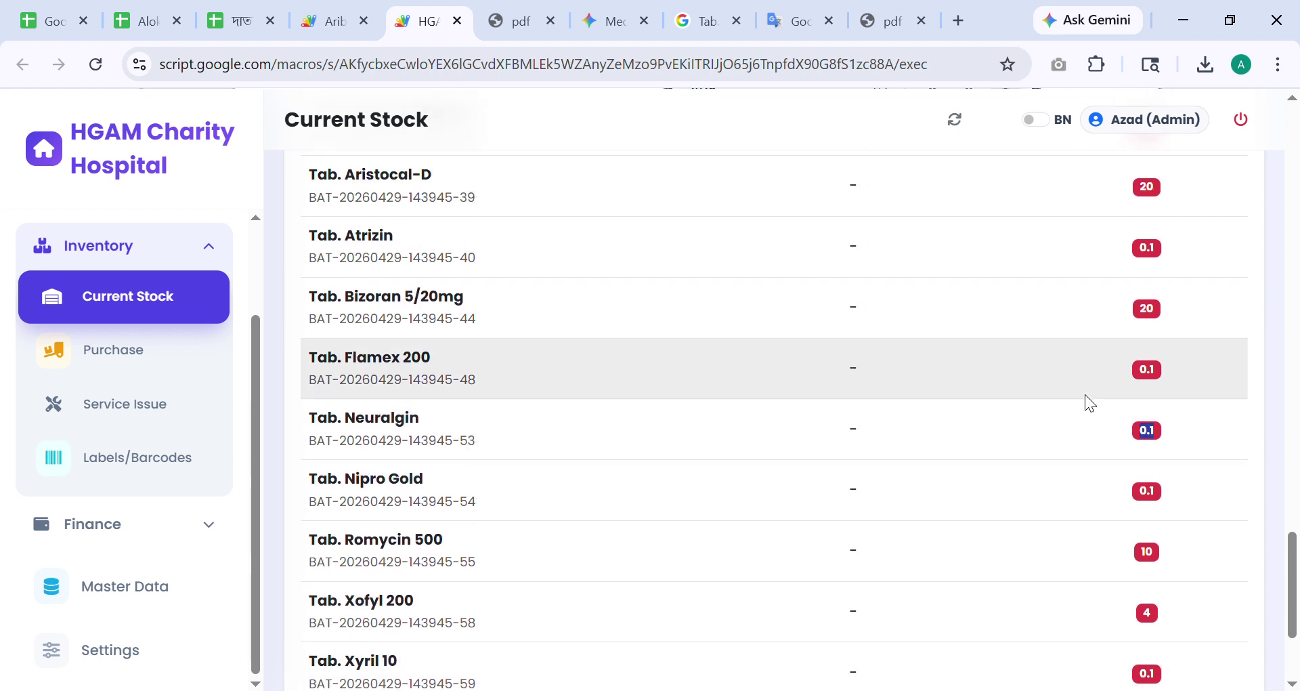
pyautogui.doubleClick(1193, 382)
pyautogui.scroll(2, 1078, 427)
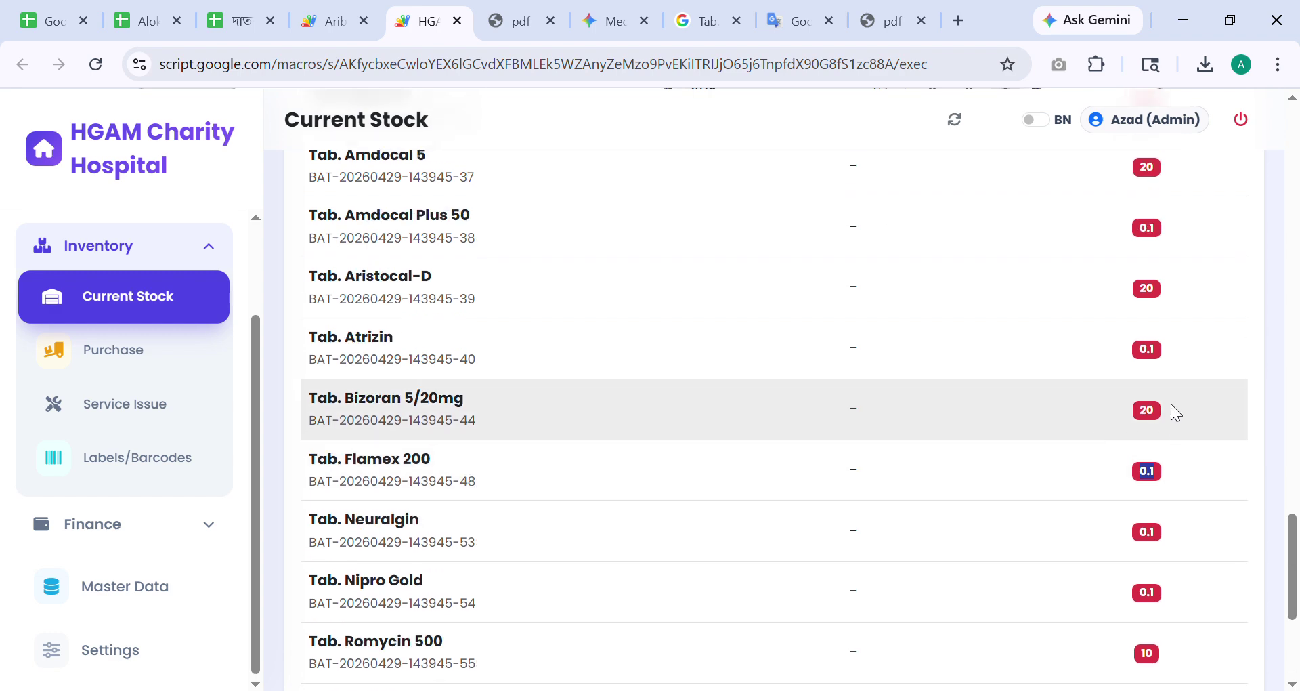
pyautogui.scroll(15, 1173, 405)
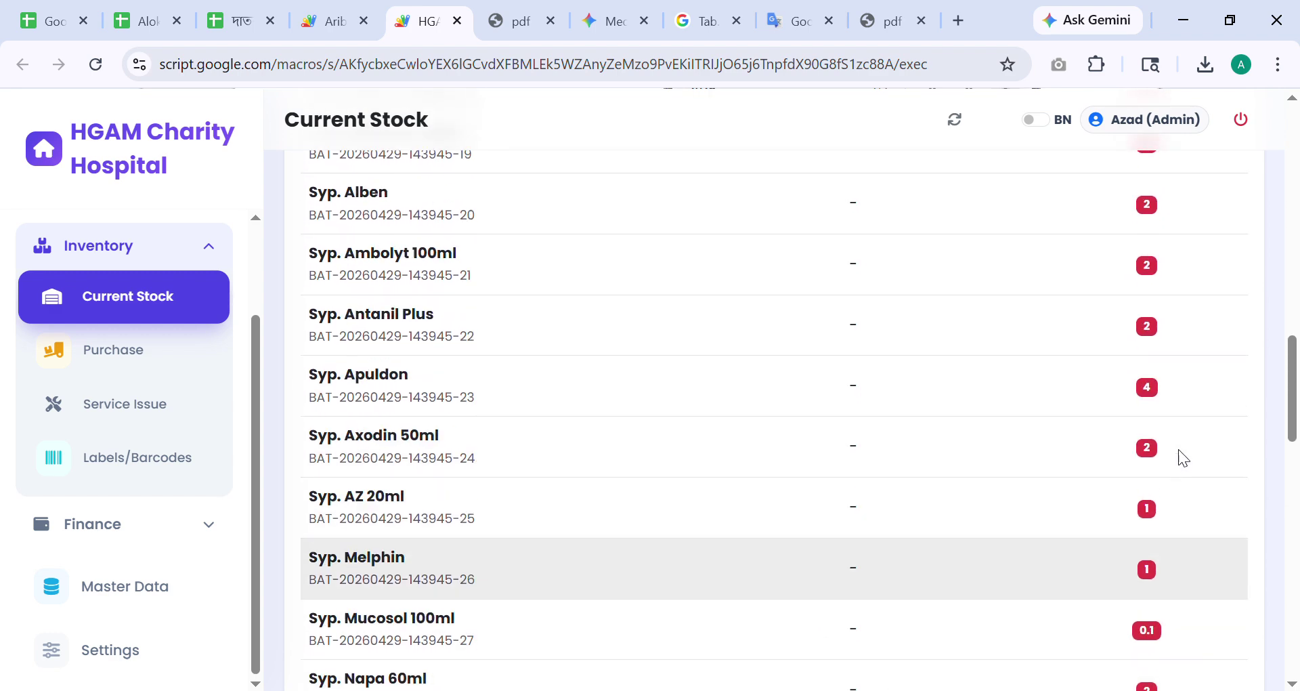
pyautogui.scroll(20, 1181, 434)
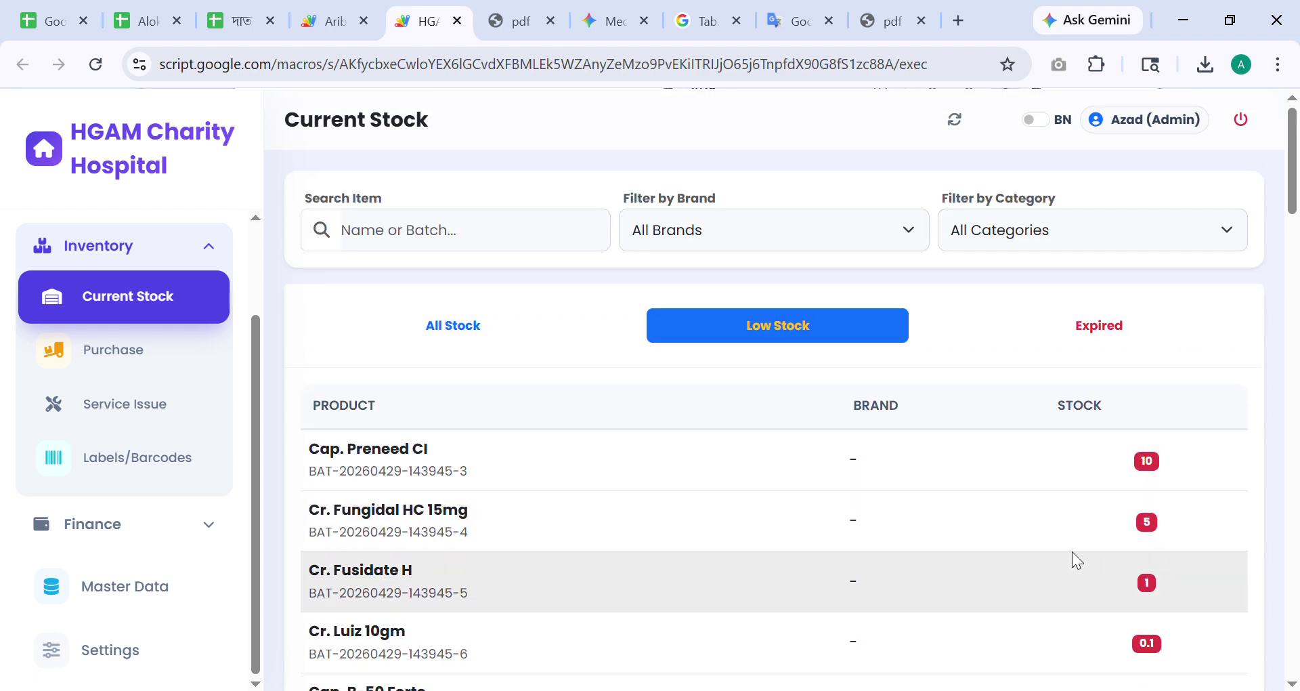
# - Open the Purchase page and view the invoice of the recent Zakat Welfare Found purchase
pyautogui.click(148, 361)
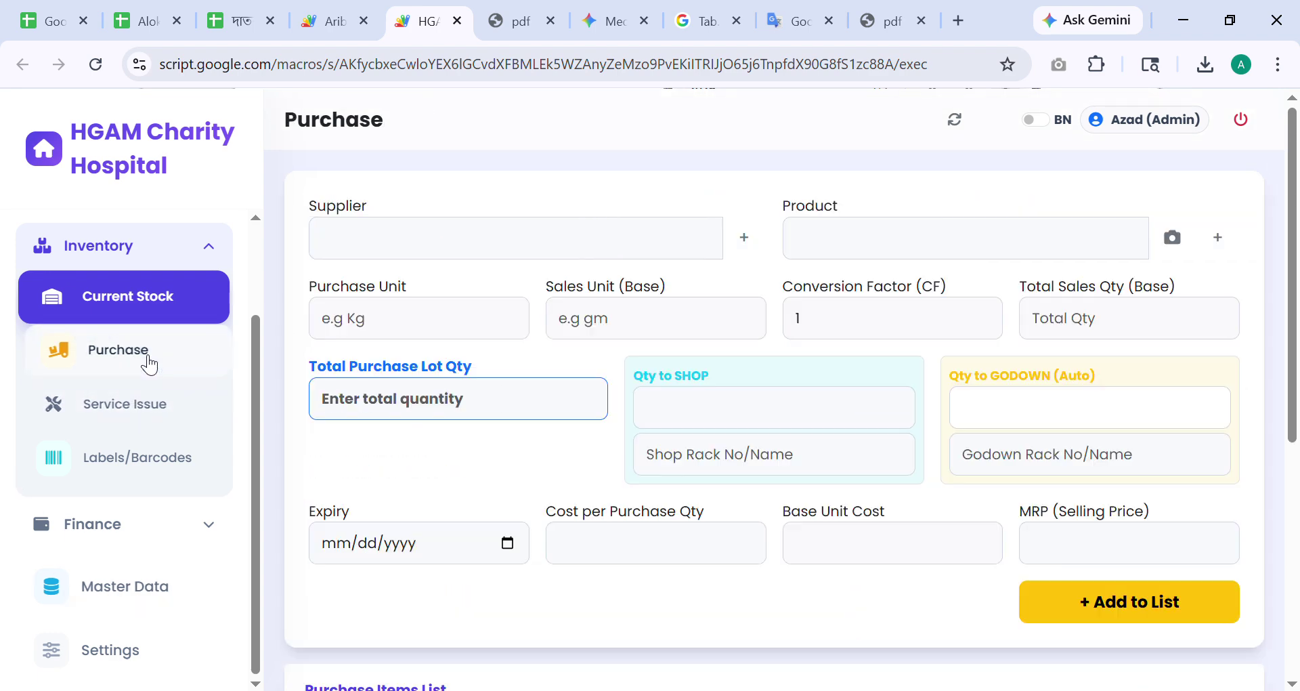
pyautogui.scroll(-6, 563, 423)
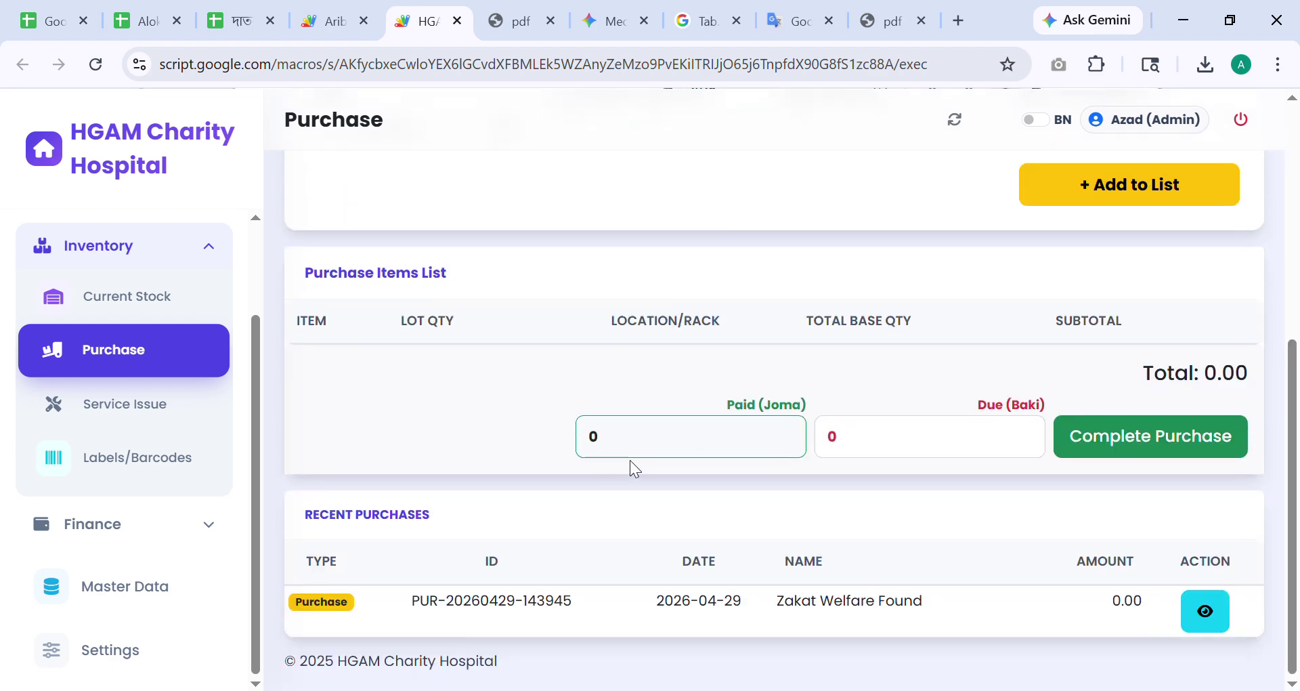
pyautogui.click(1206, 611)
pyautogui.scroll(-10, 598, 424)
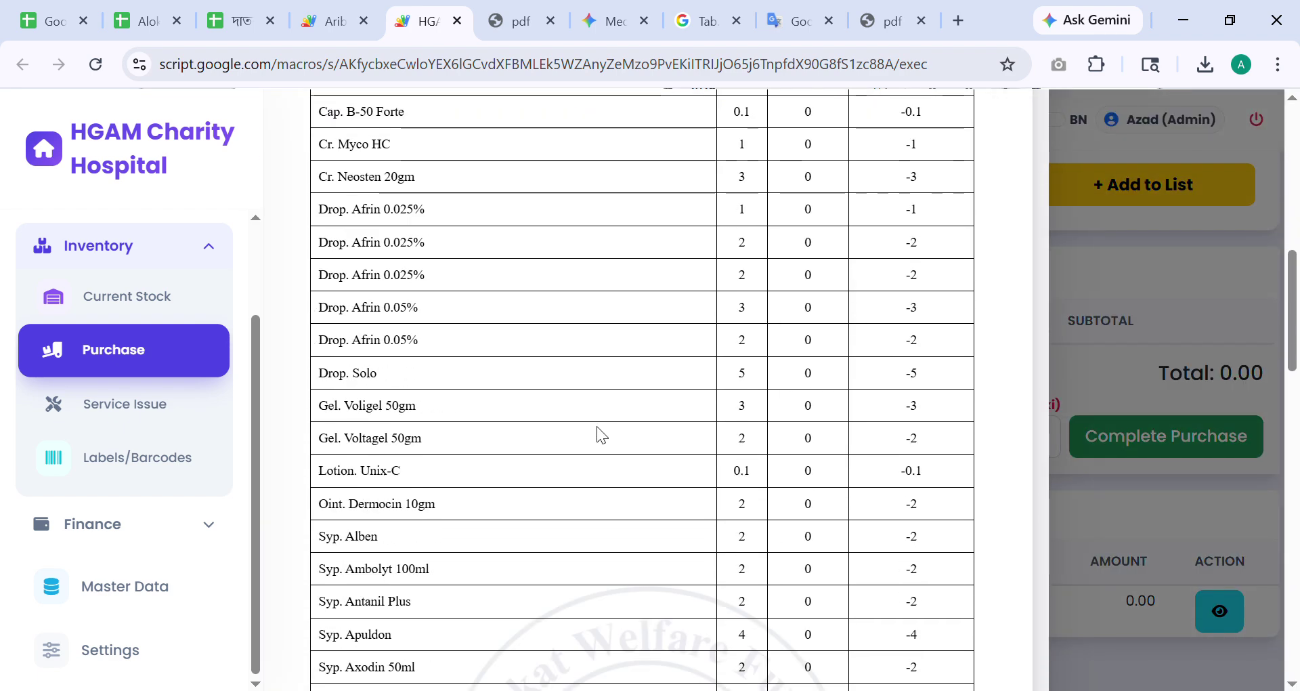
pyautogui.scroll(10, 595, 426)
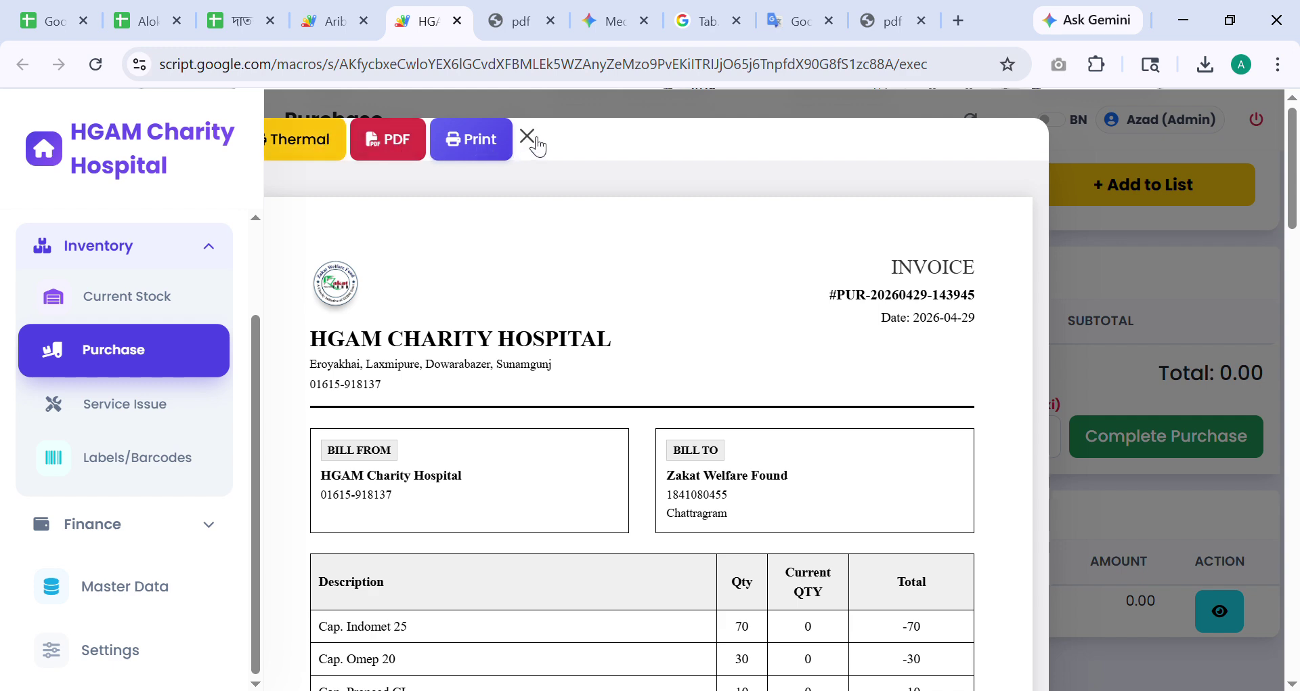
# - Look through the invoice's item list and examine the quantity, current quantity and total of Cap. Indomet 25
pyautogui.scroll(-10, 711, 424)
pyautogui.scroll(12, 740, 491)
pyautogui.click(817, 514)
pyautogui.scroll(-20, 726, 509)
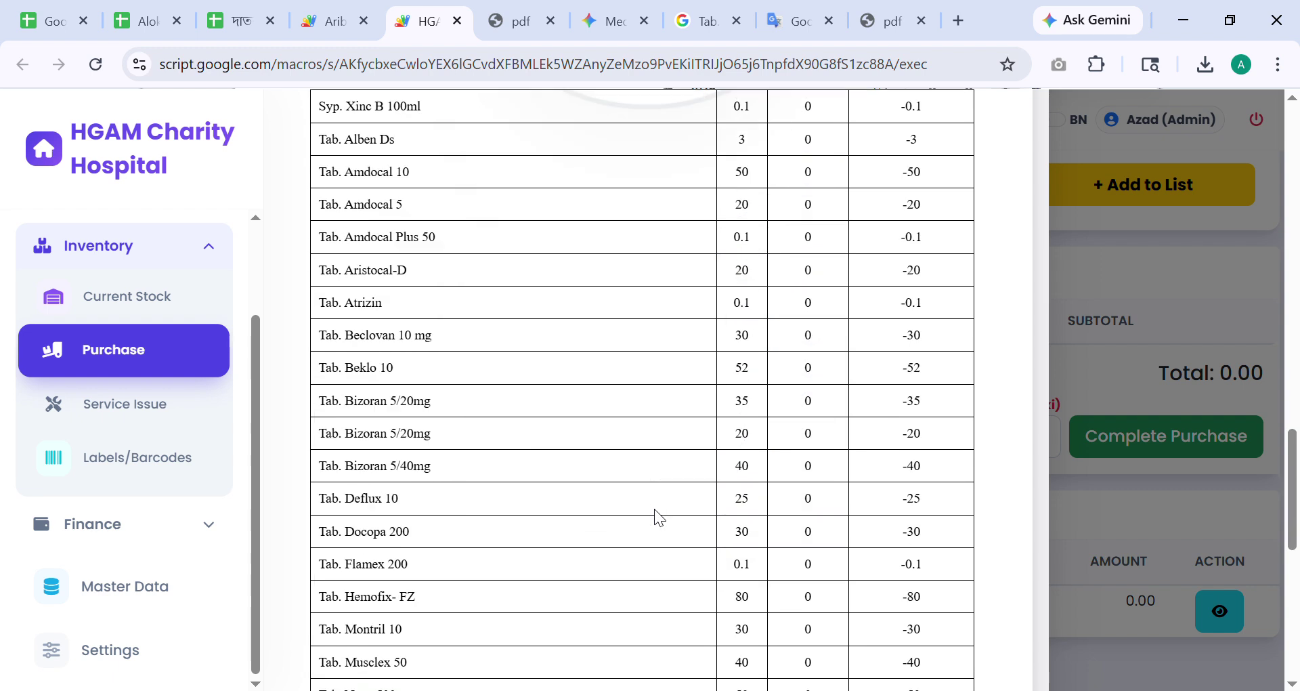
pyautogui.scroll(15, 751, 518)
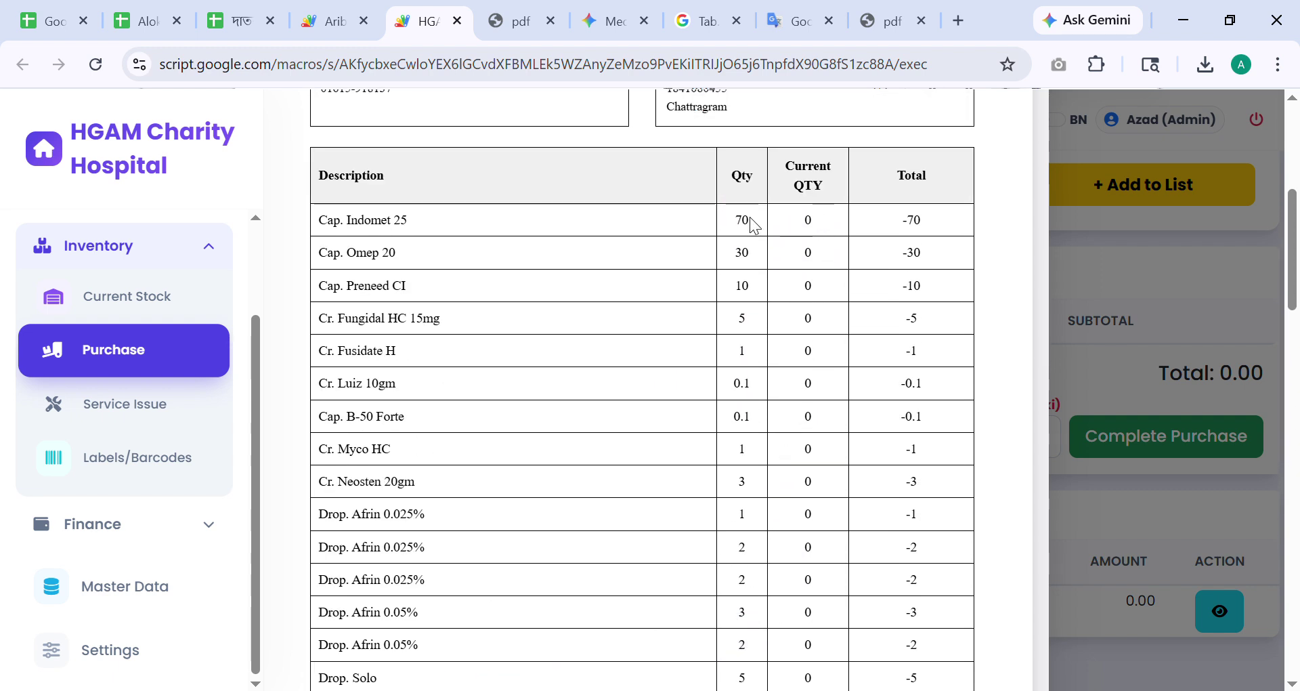
pyautogui.moveTo(756, 226); pyautogui.dragTo(736, 224)
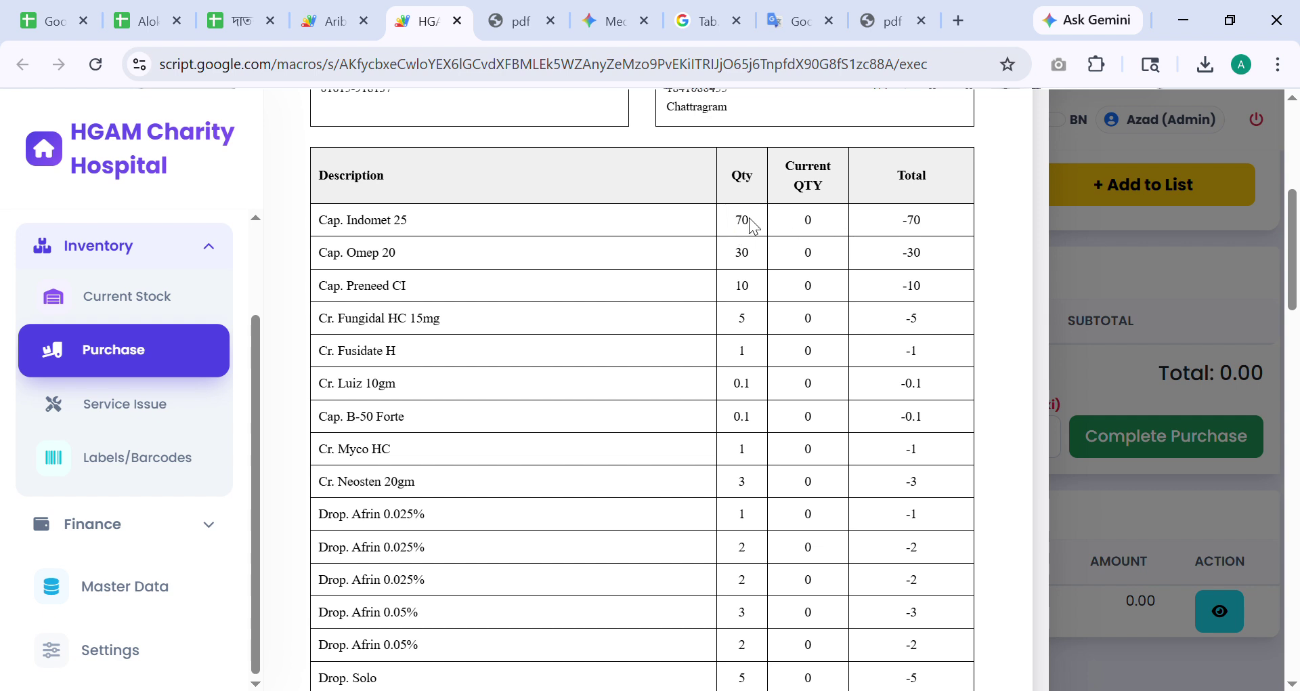
pyautogui.moveTo(755, 226); pyautogui.dragTo(735, 229)
pyautogui.click(771, 234)
pyautogui.moveTo(916, 229)
pyautogui.mouseDown()
pyautogui.moveTo(969, 213)
pyautogui.moveTo(926, 218)
pyautogui.mouseUp()
pyautogui.doubleClick(927, 218)
pyautogui.click(810, 236)
# - Check the total quantity and the authorized and customer signature lines at the end of the invoice
pyautogui.scroll(-20, 760, 452)
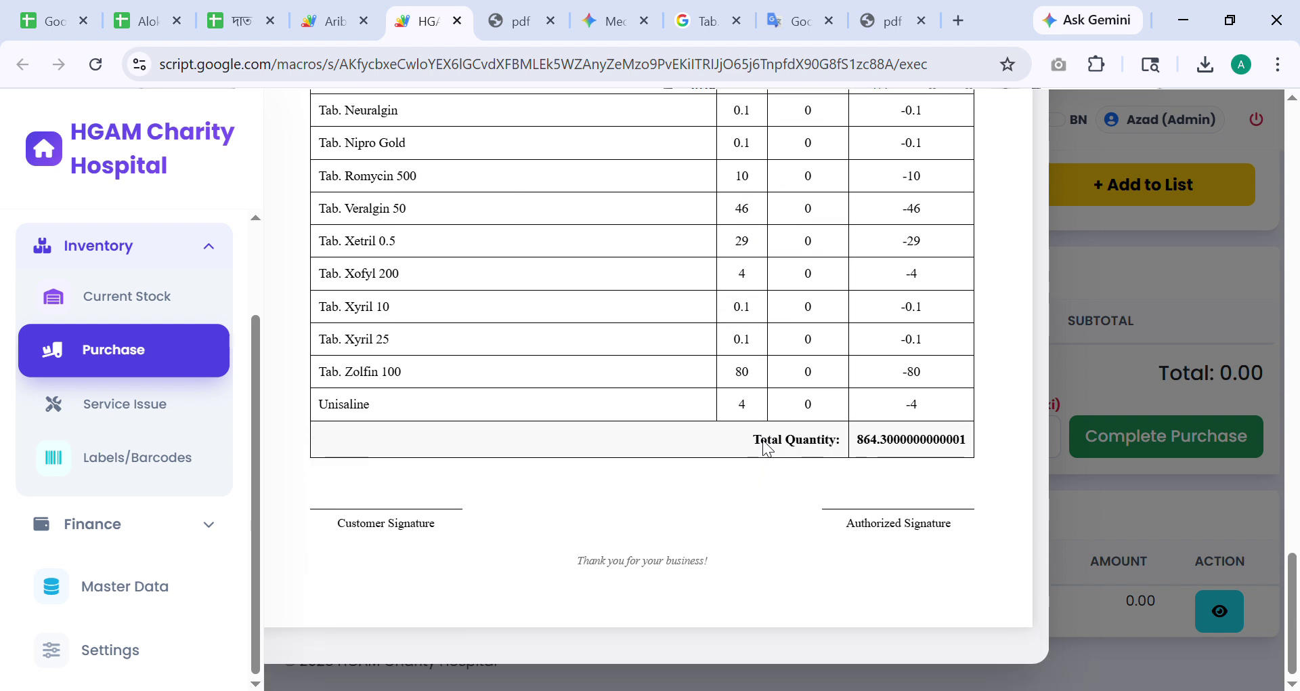
pyautogui.moveTo(978, 449); pyautogui.dragTo(878, 451)
pyautogui.doubleClick(873, 452)
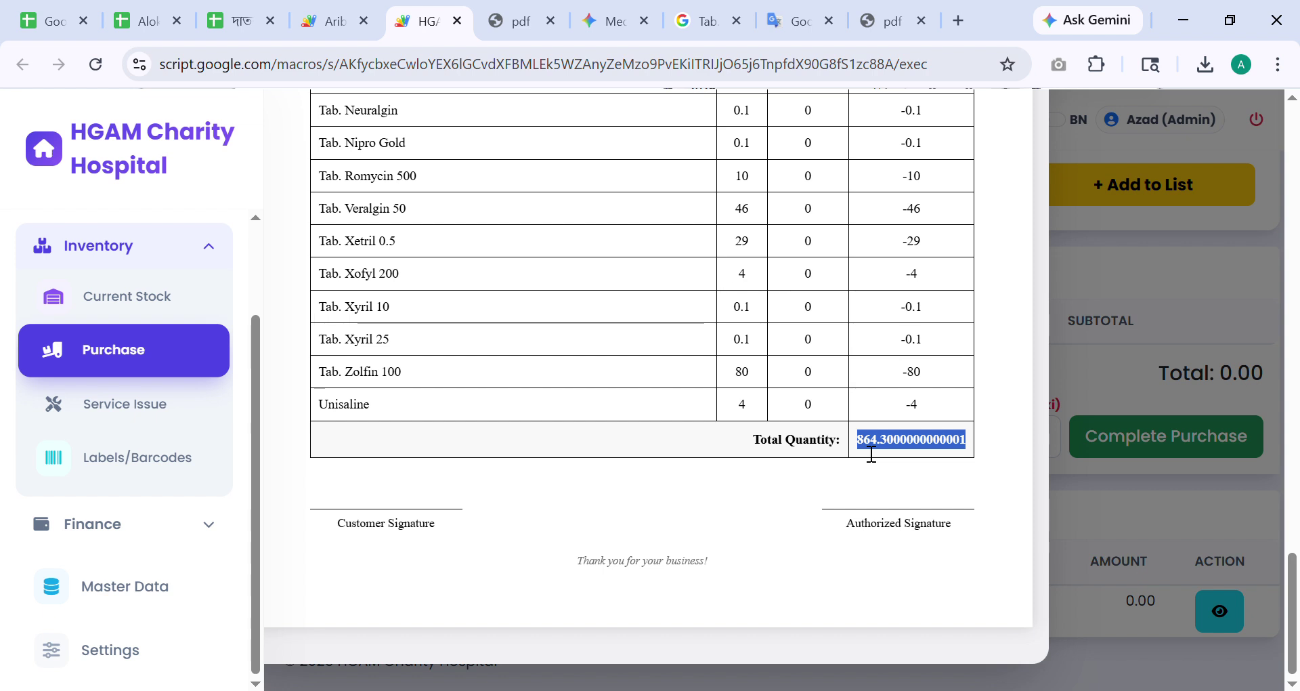
pyautogui.moveTo(911, 499); pyautogui.dragTo(831, 512)
pyautogui.moveTo(433, 522); pyautogui.dragTo(351, 535)
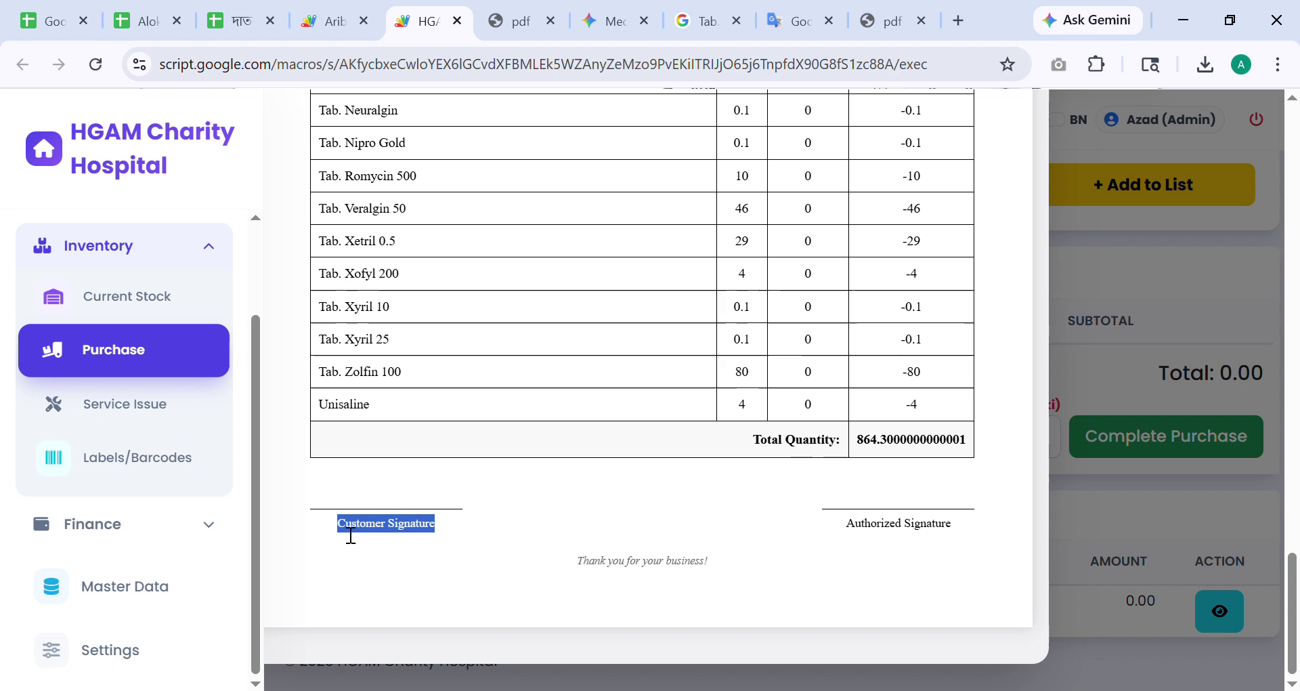
# - Close the purchase invoice and view the Service Issue page
pyautogui.scroll(6, 671, 562)
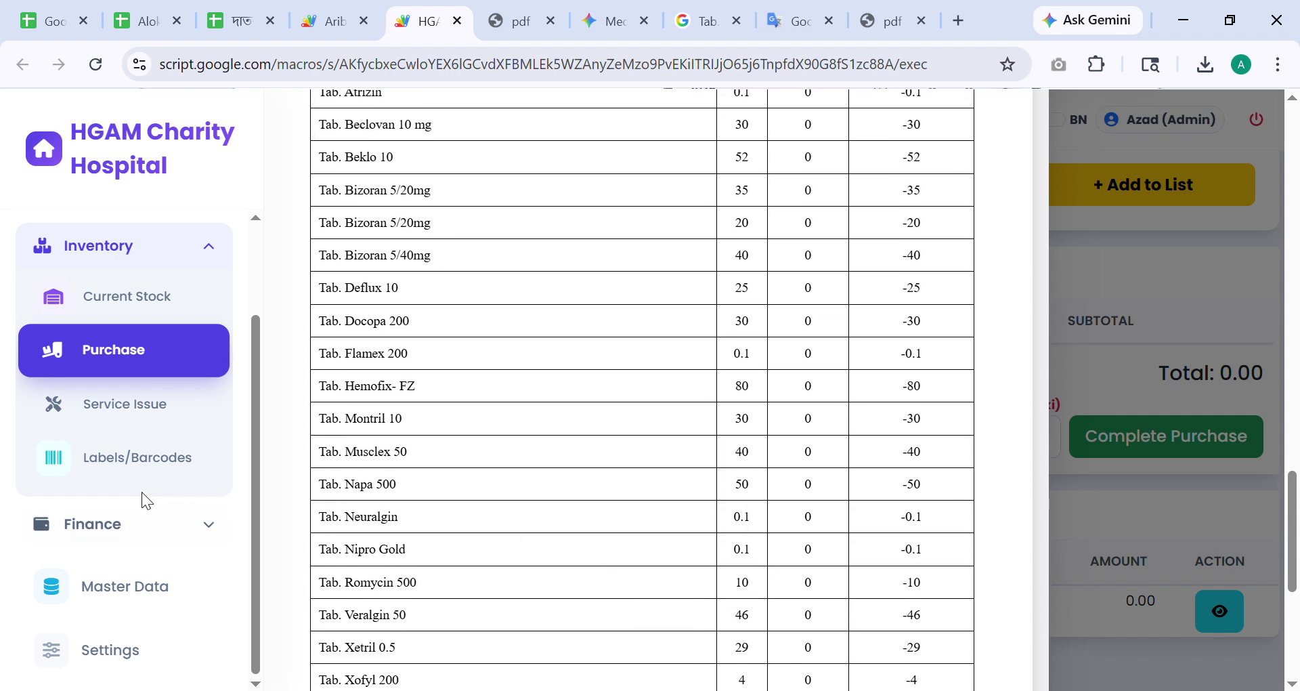
pyautogui.click(194, 411)
pyautogui.scroll(15, 882, 352)
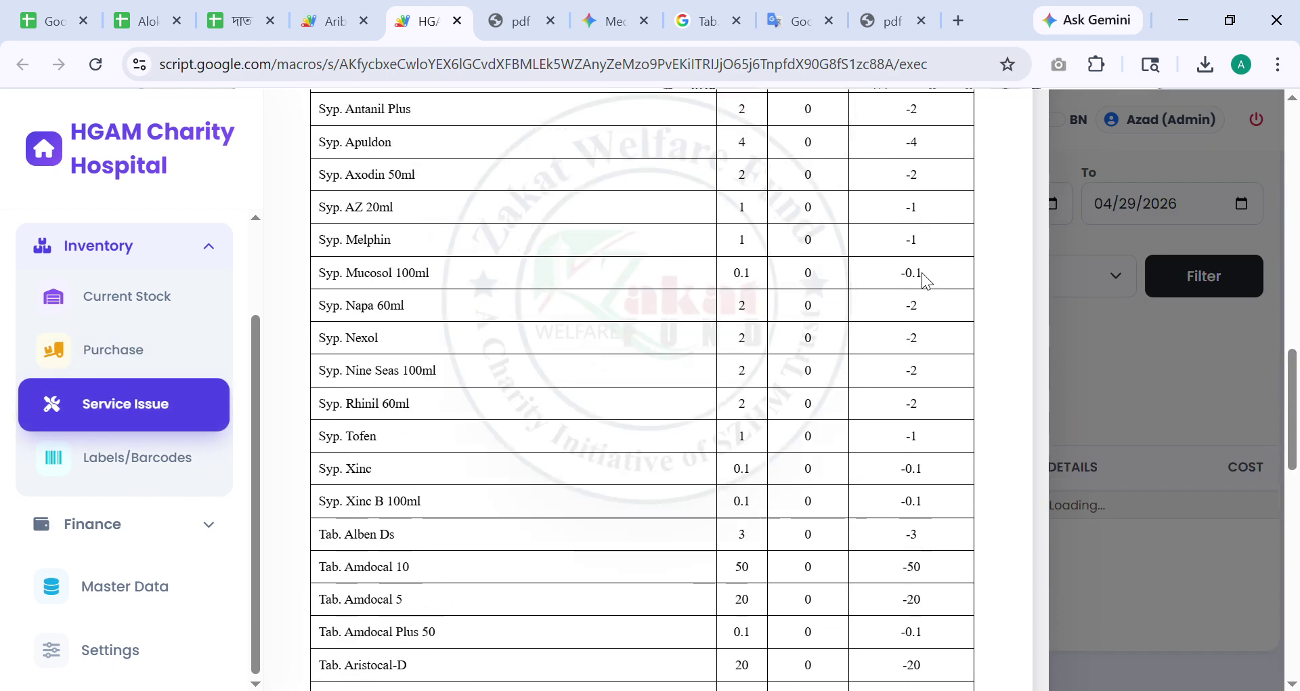
pyautogui.click(527, 135)
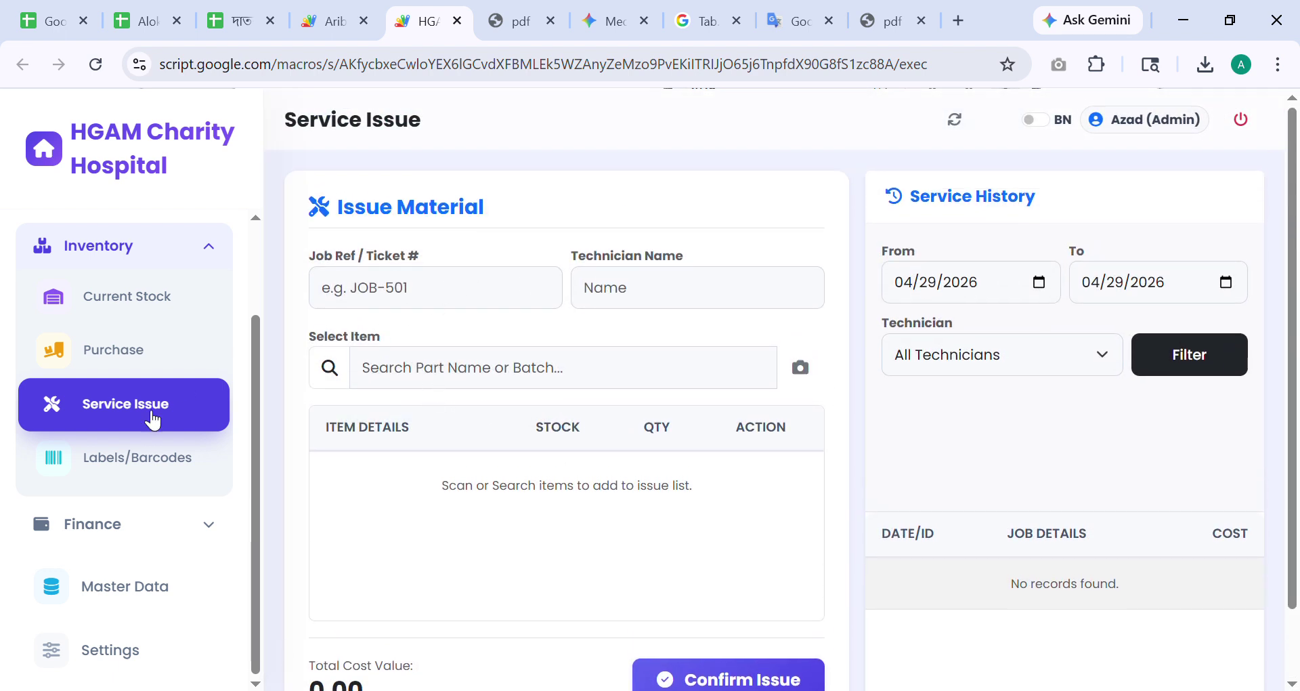
# - View the transaction type and party name fields of Ledger/Accounts under Finance, as well as the Expenses page
pyautogui.click(116, 528)
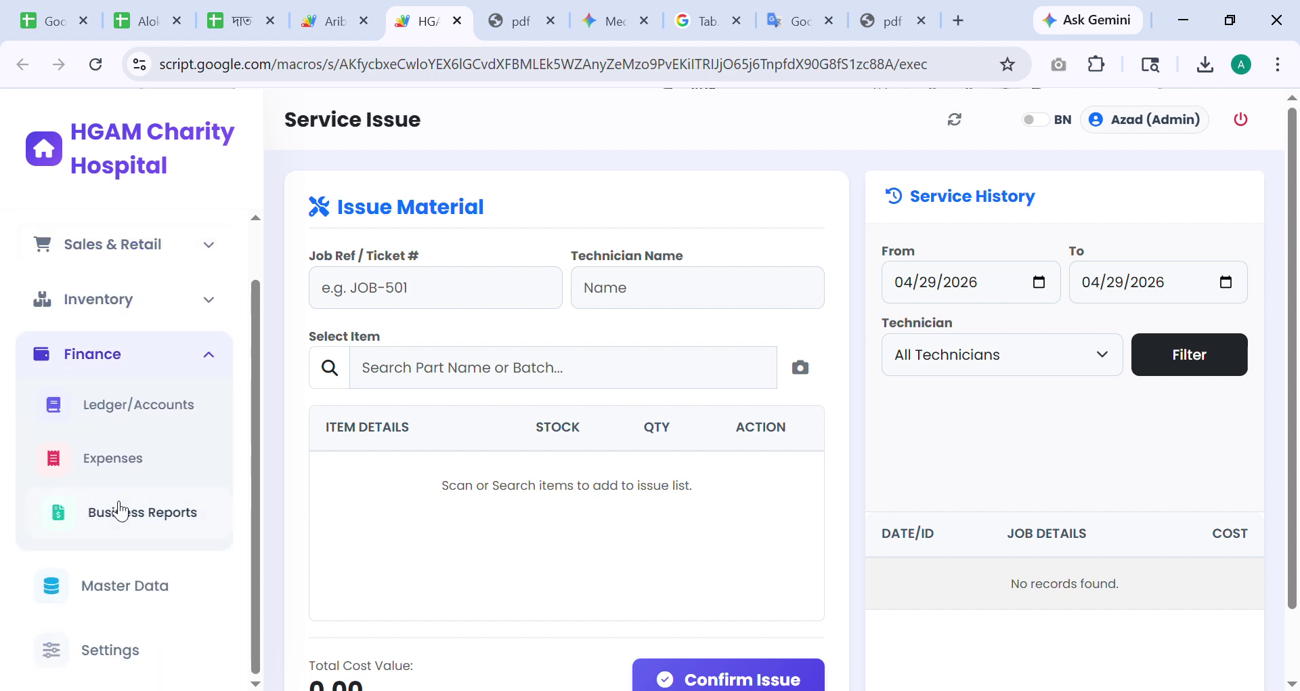
pyautogui.click(153, 415)
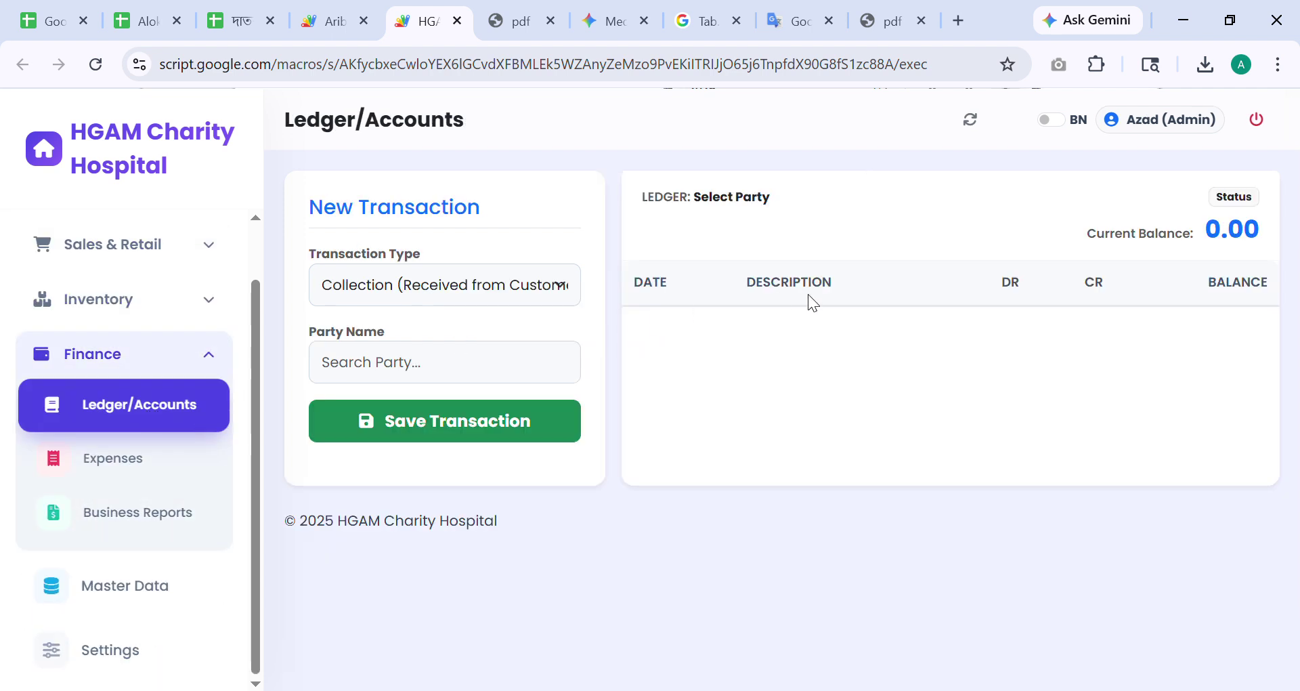
pyautogui.click(428, 288)
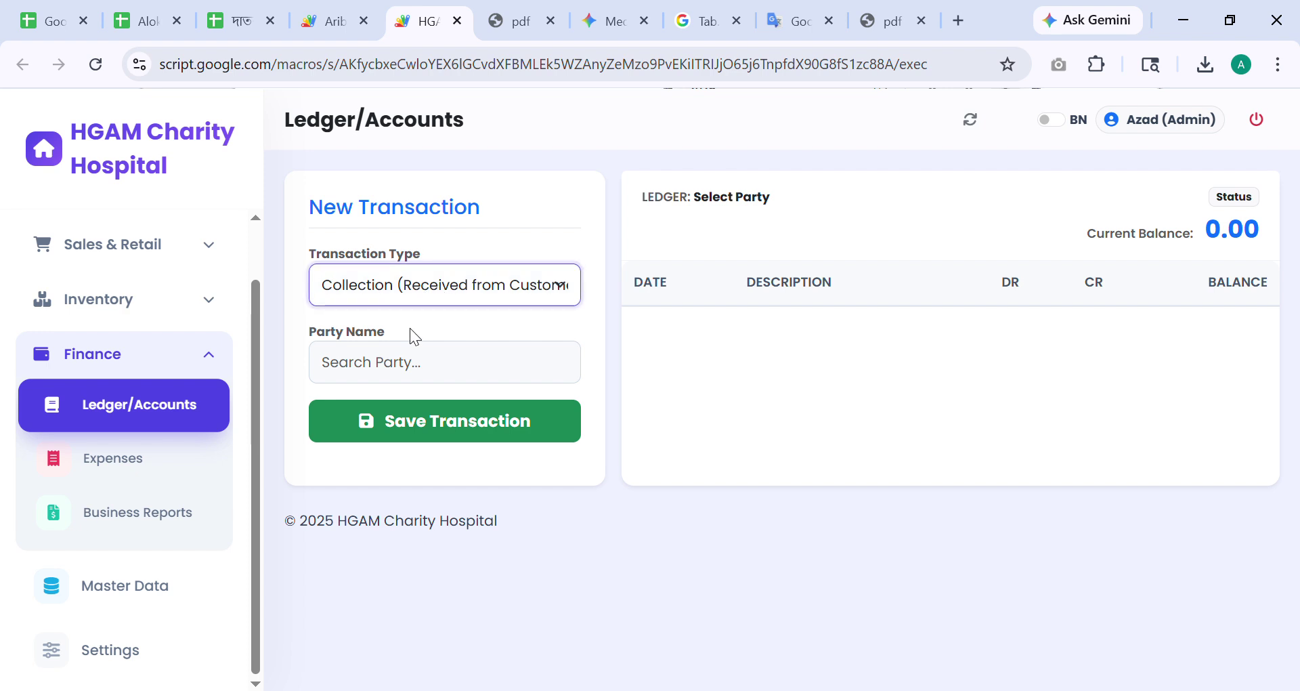
pyautogui.click(417, 359)
pyautogui.click(98, 463)
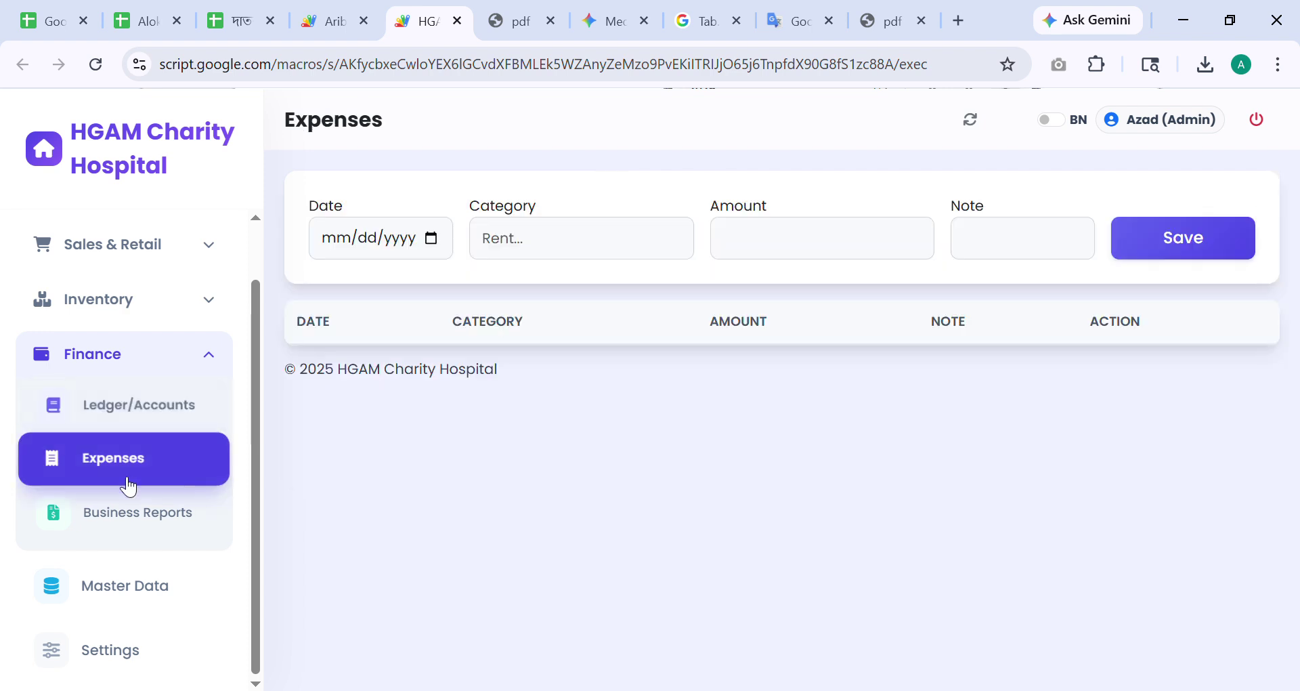
# - In Business Reports, select the Daily Ledger (Day Book) business report type and look through the stock report shown below
pyautogui.click(145, 518)
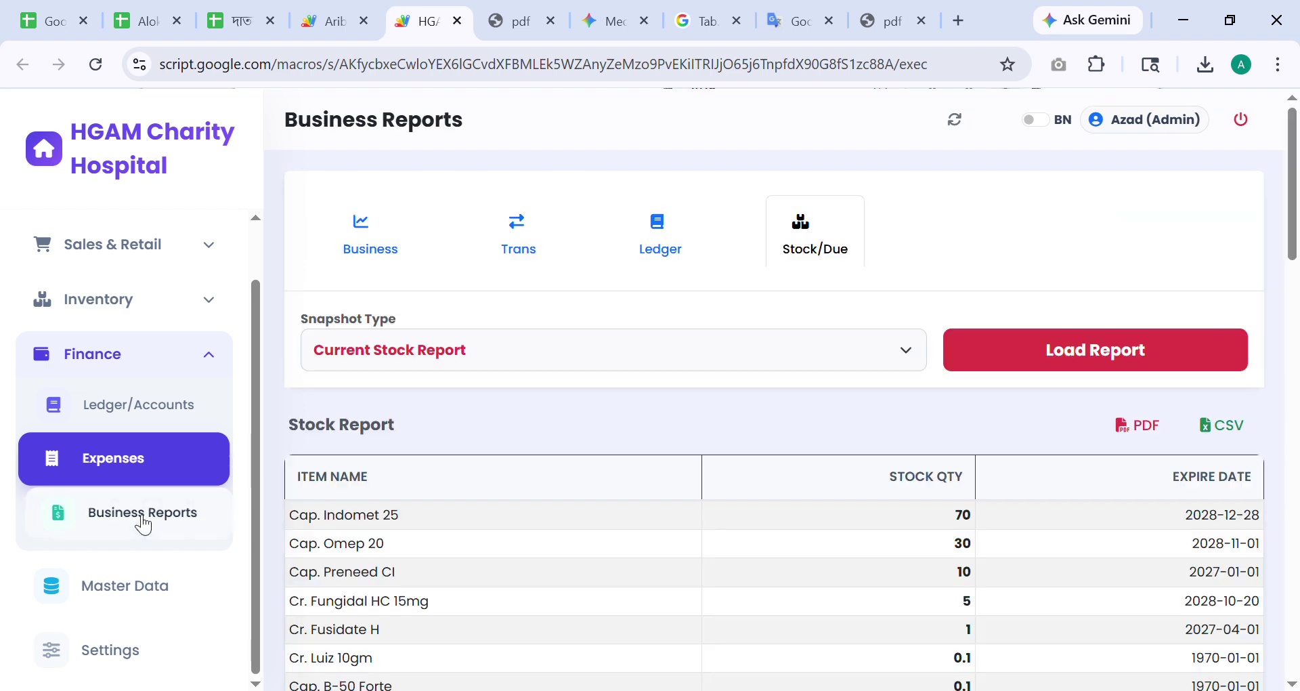
pyautogui.click(399, 268)
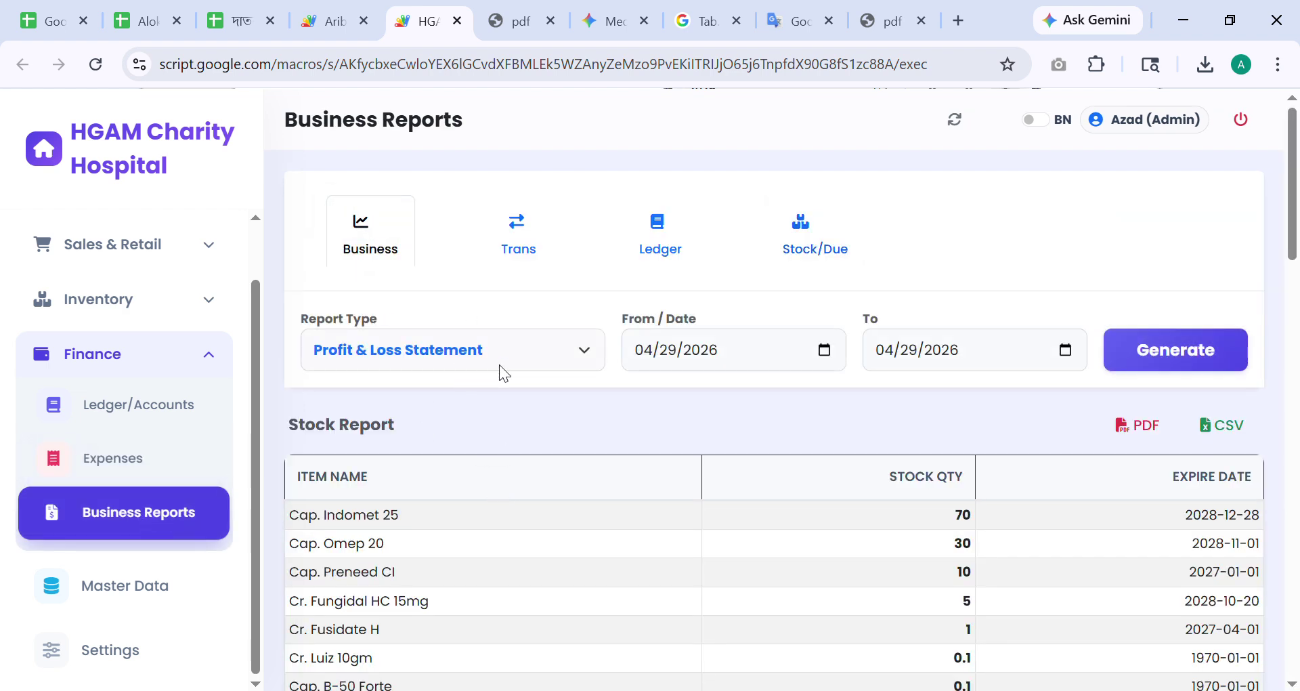
pyautogui.click(425, 420)
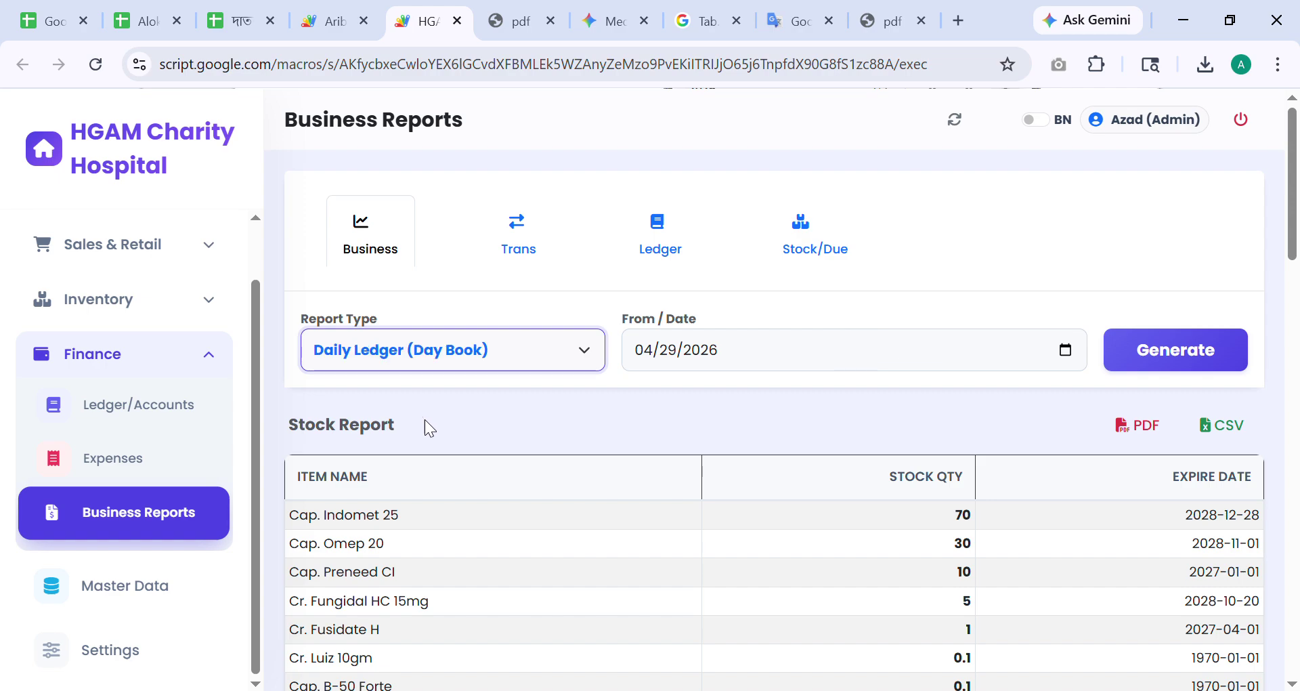
pyautogui.scroll(-20, 990, 555)
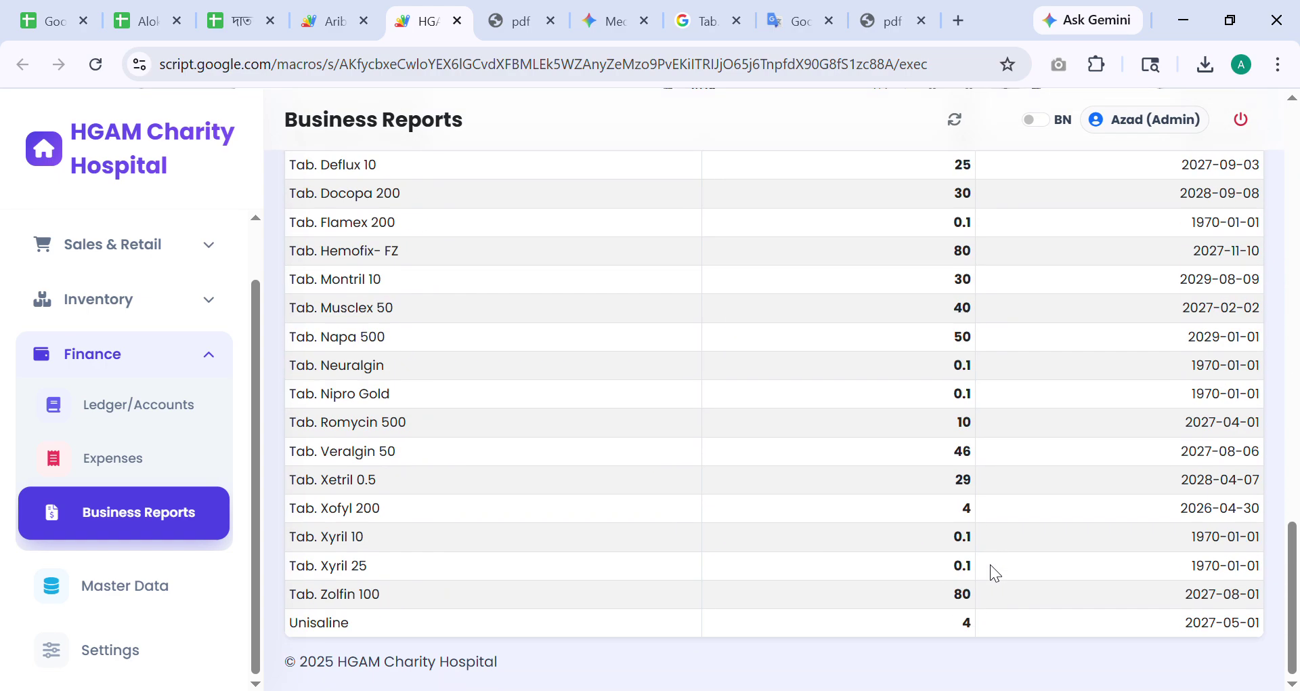
pyautogui.scroll(7, 566, 433)
pyautogui.scroll(-10, 561, 426)
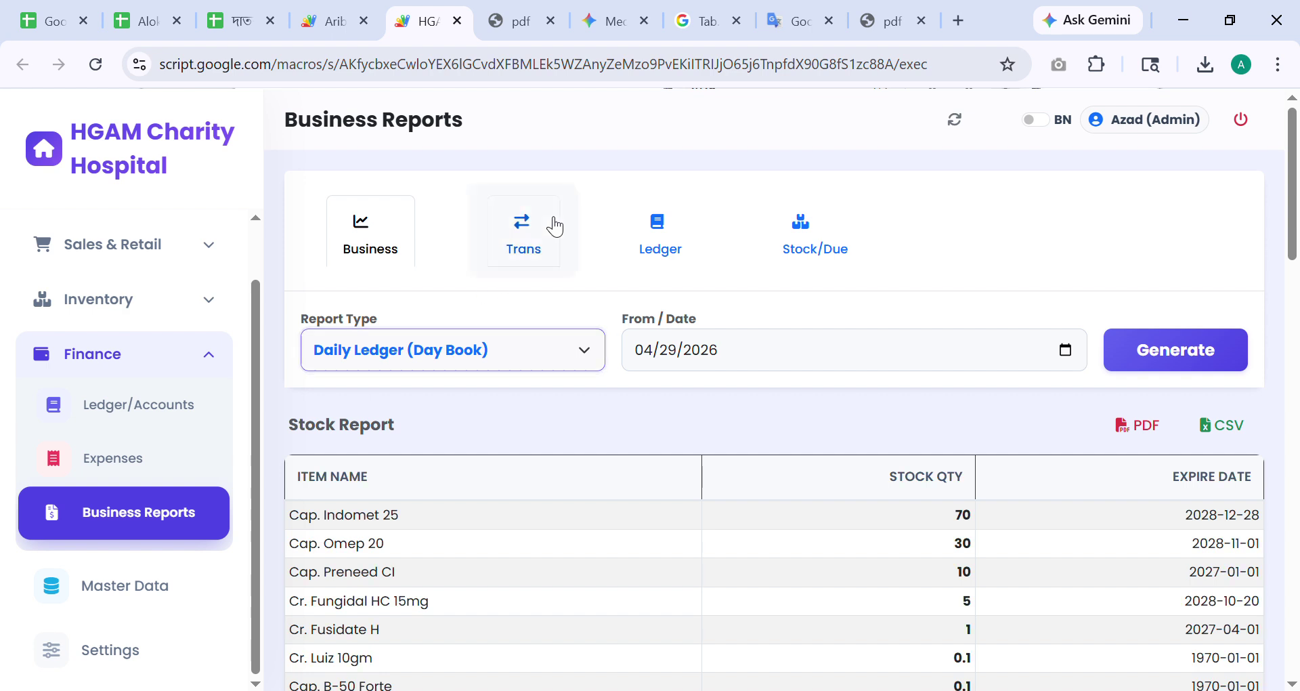
# - Generate the transaction Sales Report and the Purchase Report for 04/29/2026
pyautogui.click(552, 226)
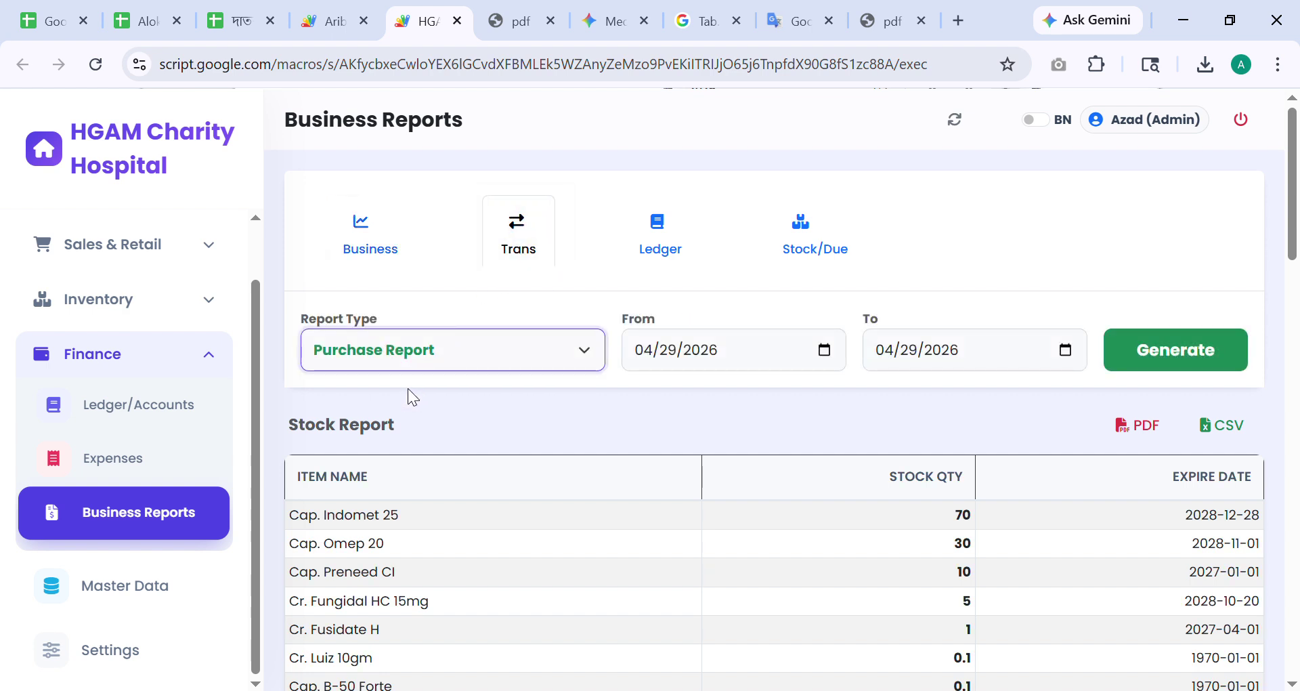
pyautogui.click(1172, 352)
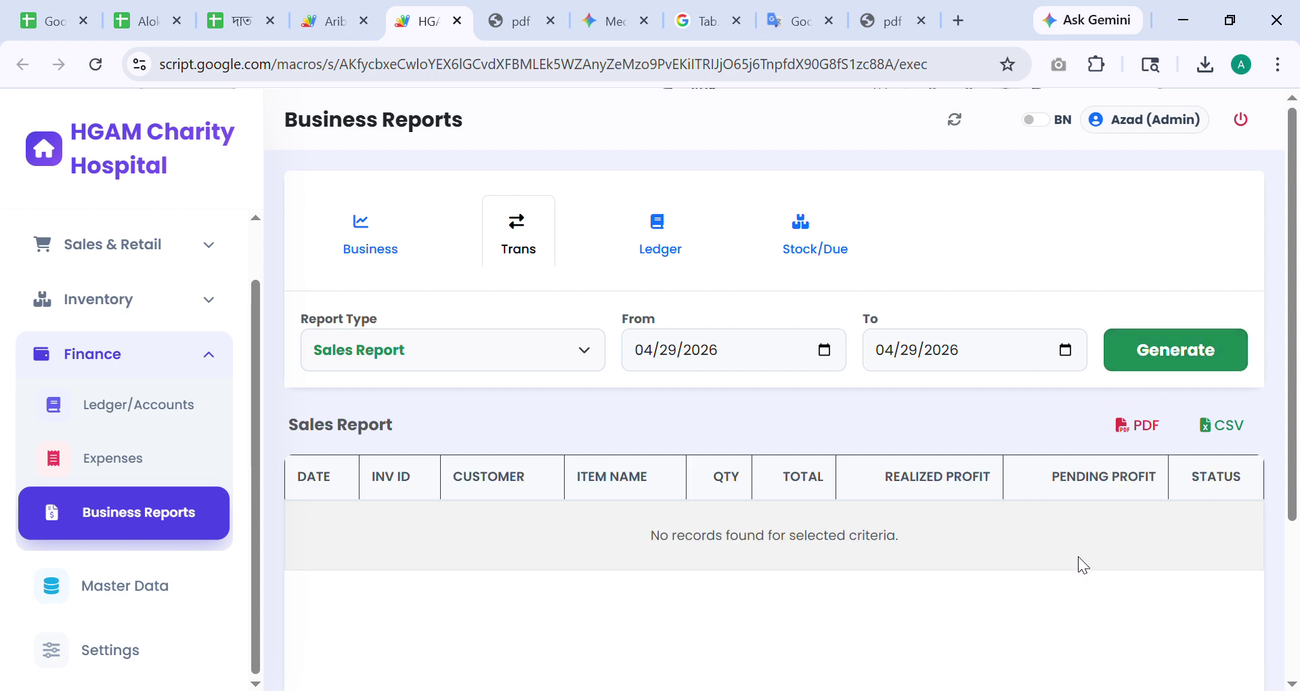
pyautogui.click(466, 341)
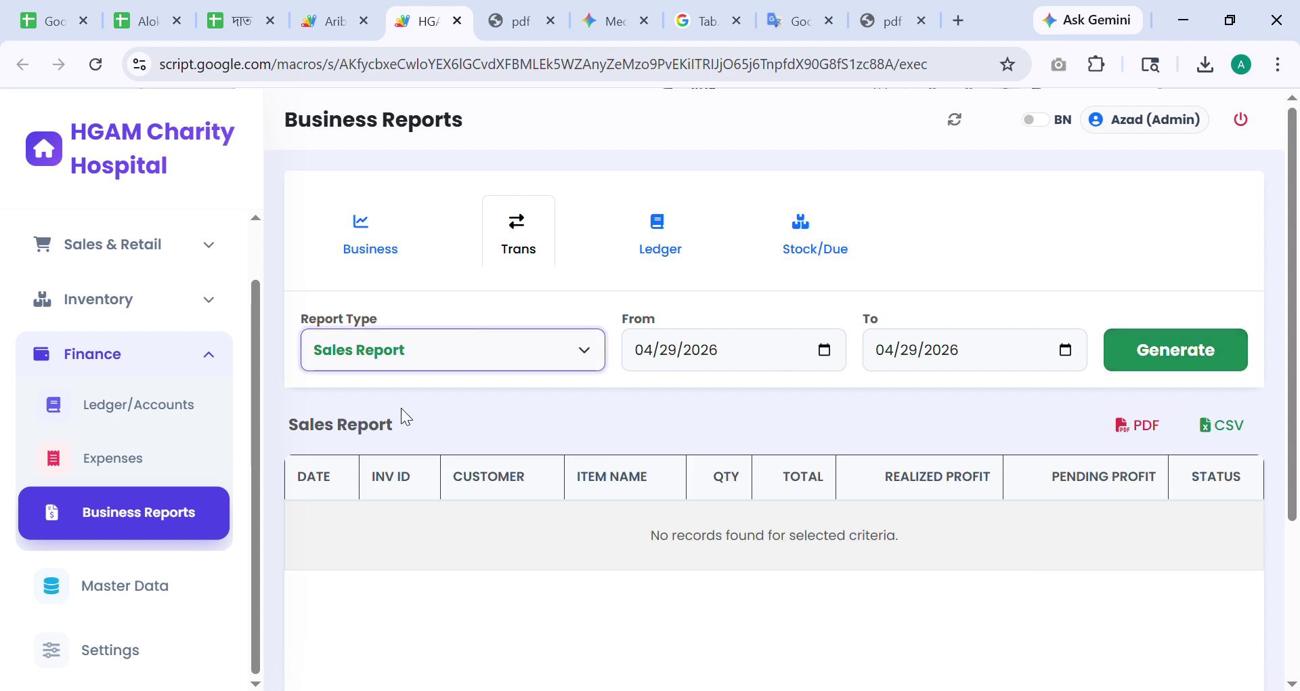
pyautogui.click(401, 411)
pyautogui.click(1191, 351)
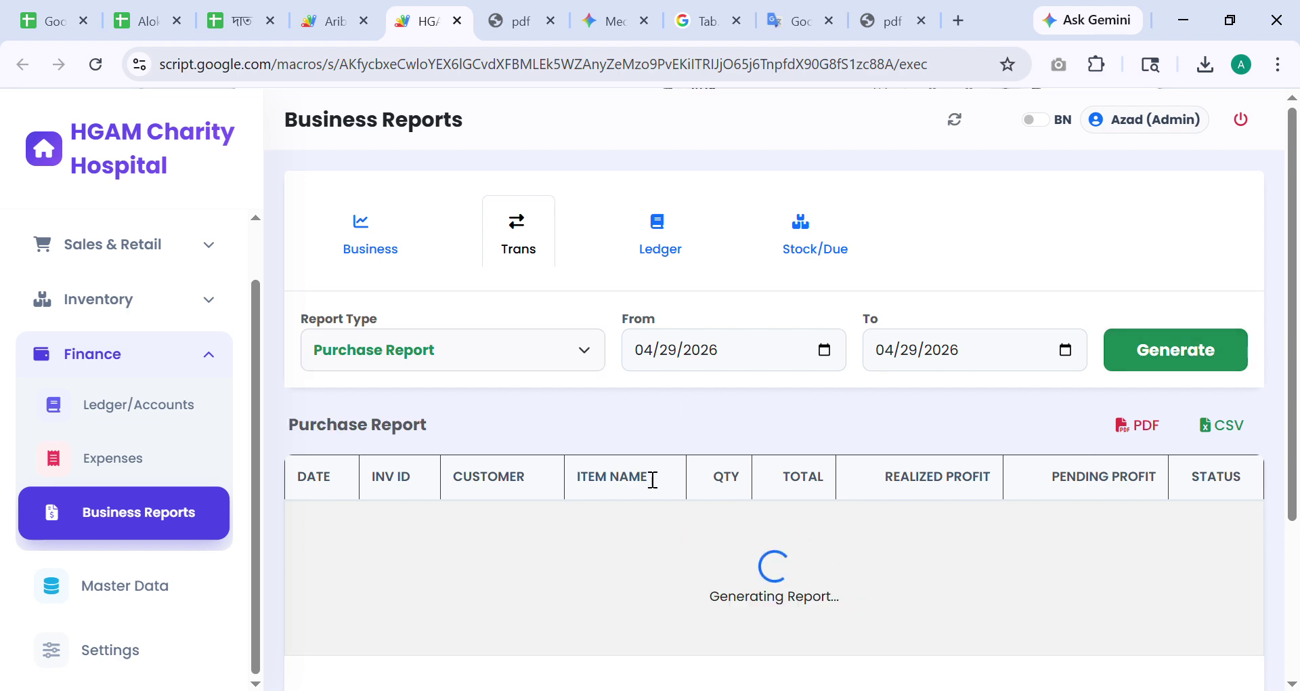
# - Look through the purchase report's items and examine the Tab. Neuralgin row
pyautogui.scroll(-20, 811, 454)
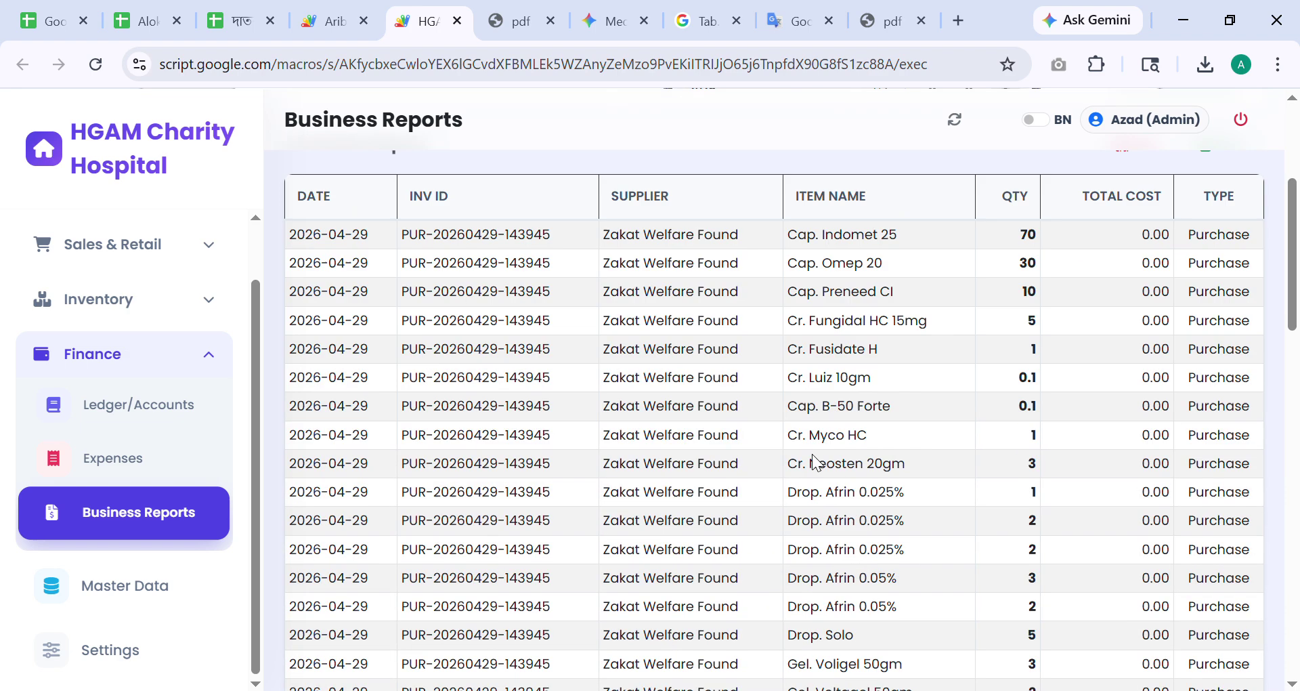
pyautogui.scroll(1, 826, 467)
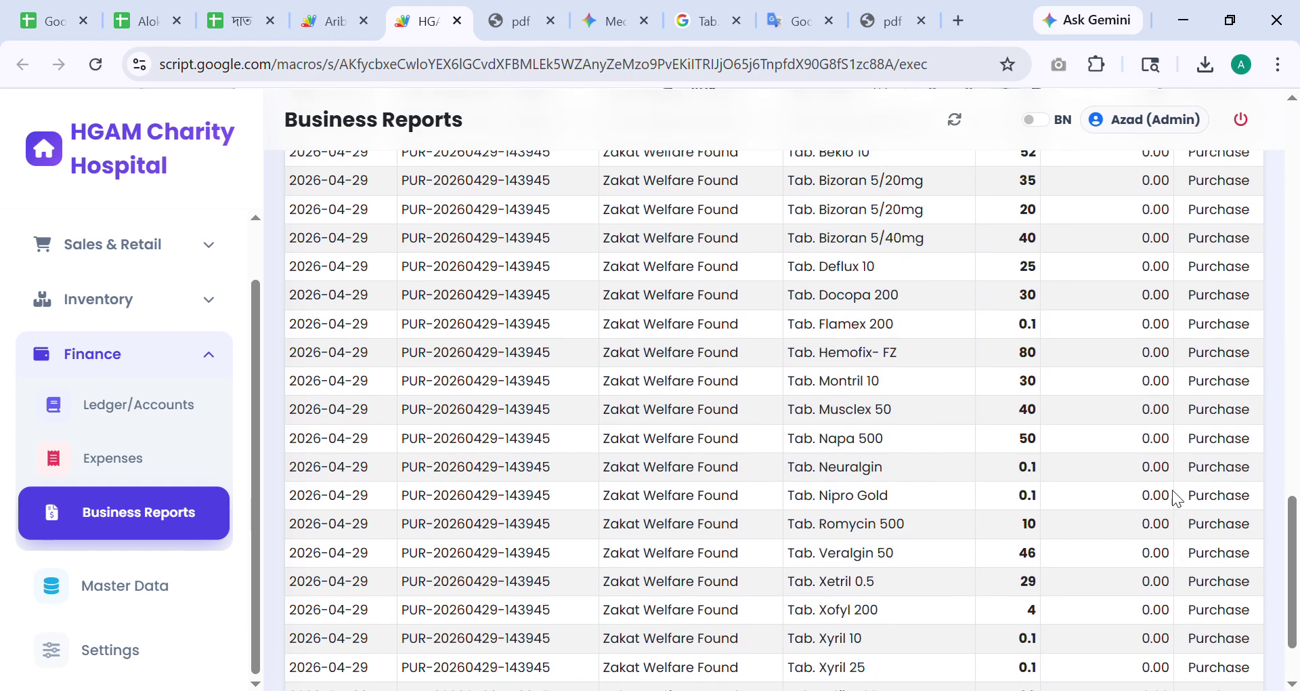
pyautogui.moveTo(1209, 467); pyautogui.dragTo(587, 462)
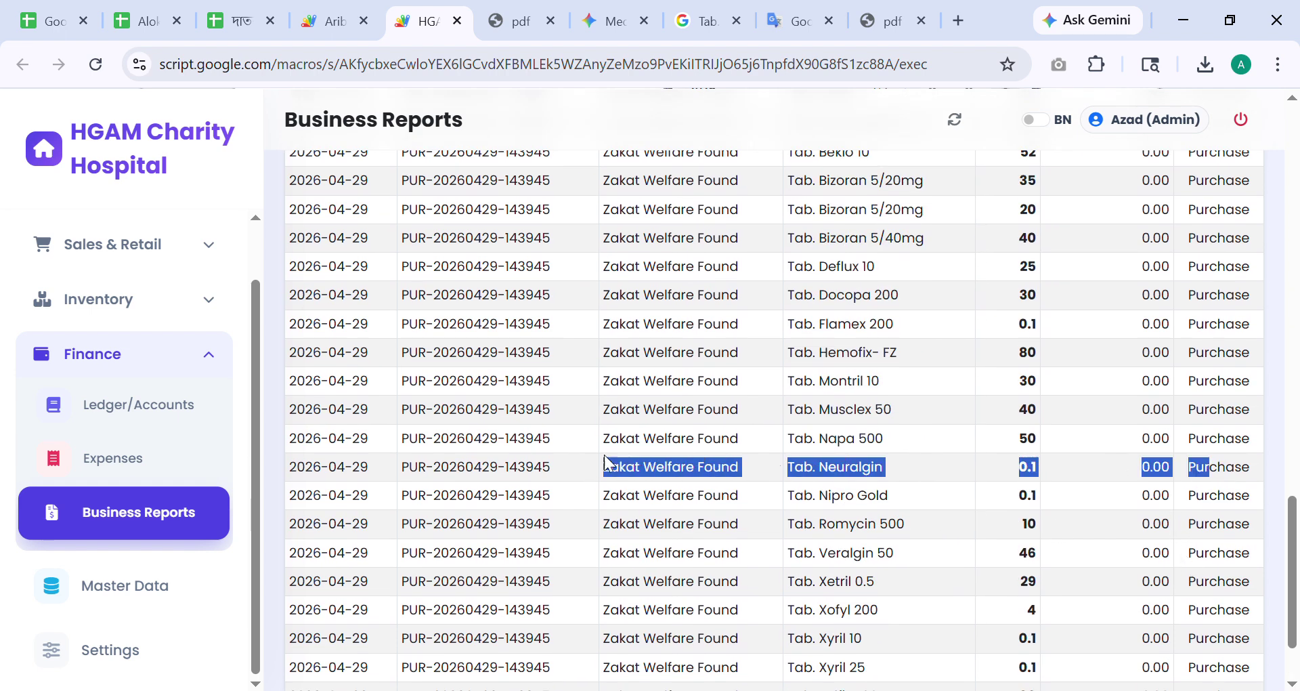
# - Examine the purchase report's invoice ID in the Tab. Musclex 50 row, the Tab. Beklo 10 item and the Tab. Alben Ds quantity
pyautogui.moveTo(552, 409); pyautogui.dragTo(397, 421)
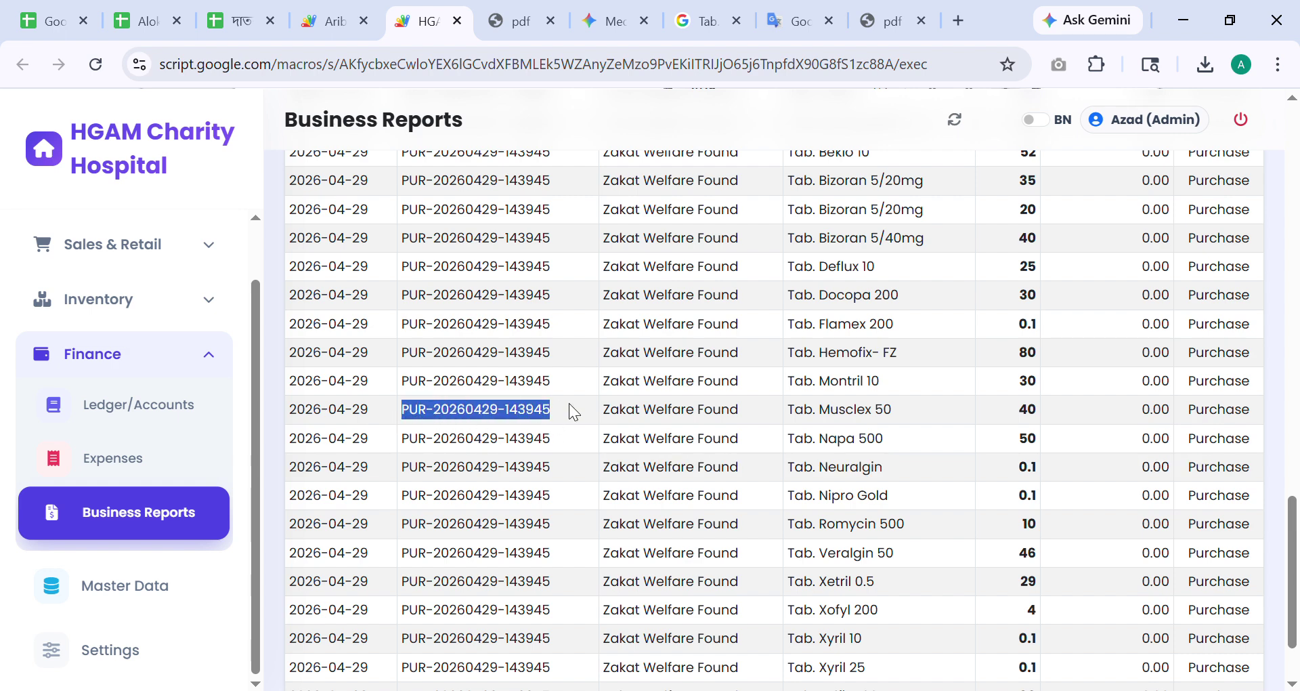
pyautogui.moveTo(558, 405); pyautogui.dragTo(415, 420)
pyautogui.scroll(3, 905, 466)
pyautogui.moveTo(891, 360); pyautogui.dragTo(774, 363)
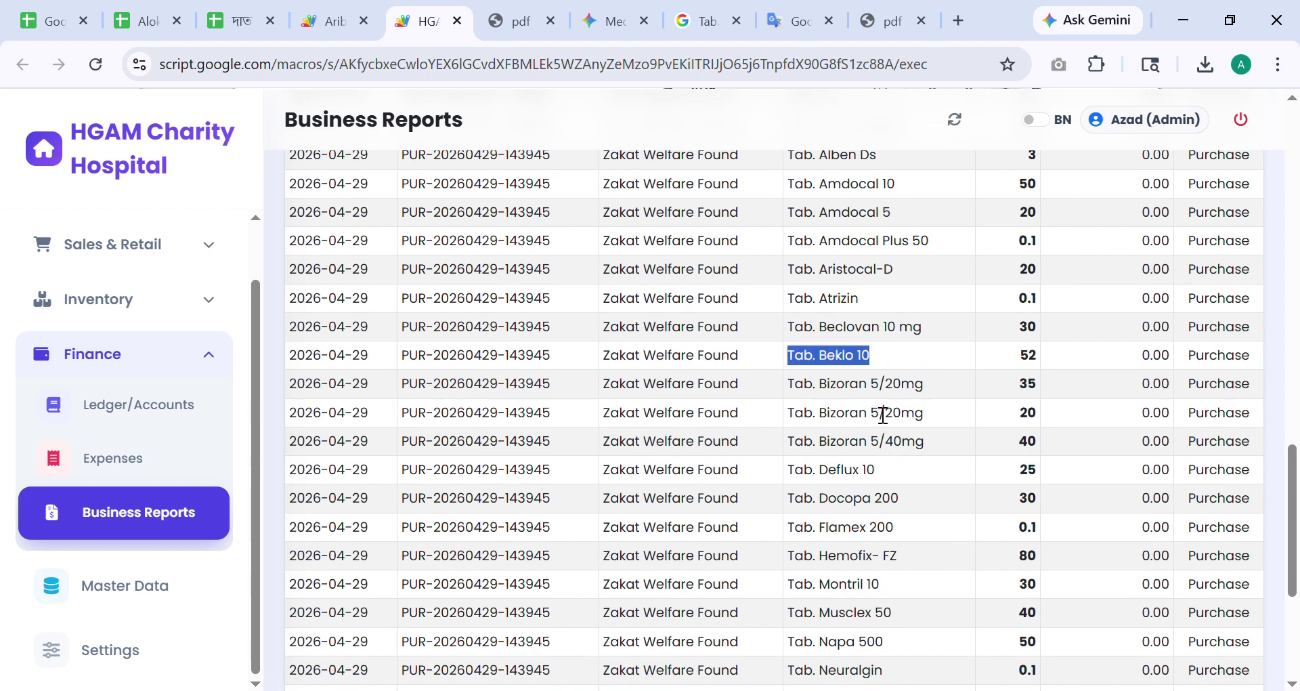
pyautogui.scroll(3, 1004, 426)
pyautogui.doubleClick(1042, 348)
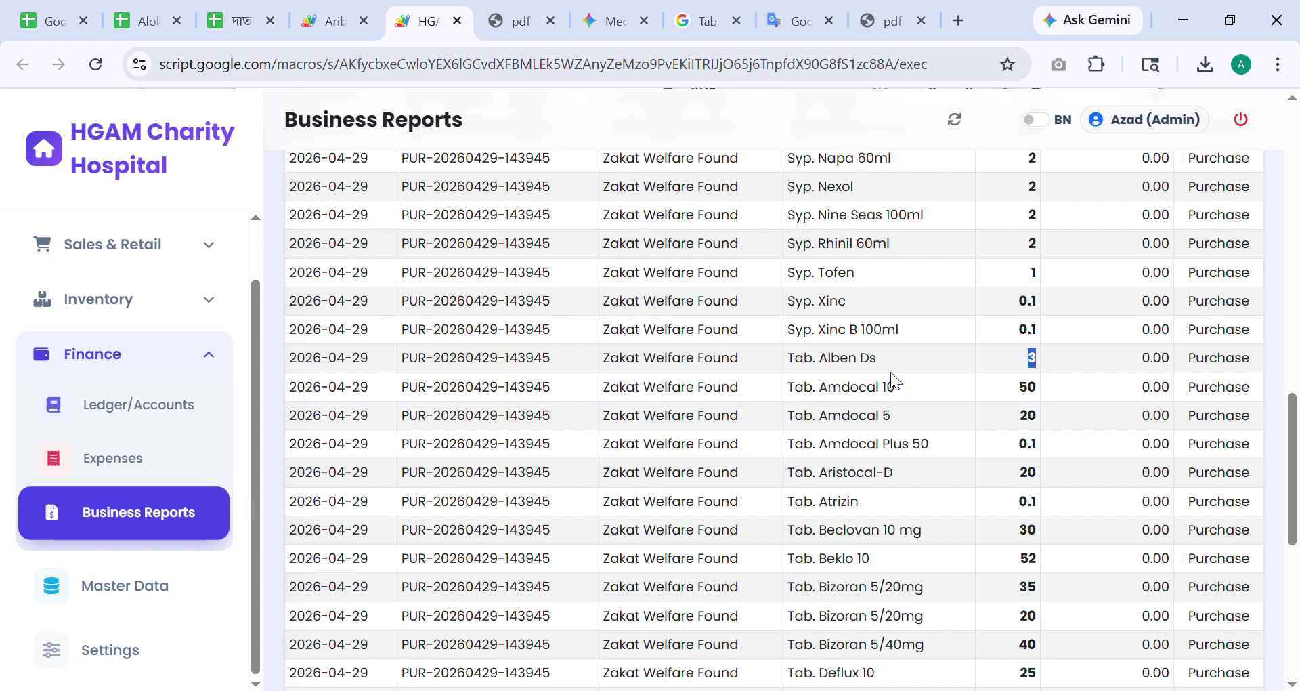
# - Generate the Unpaid Invoices (Pending) transaction report for 04/29/2026
pyautogui.scroll(9, 889, 386)
pyautogui.scroll(8, 893, 403)
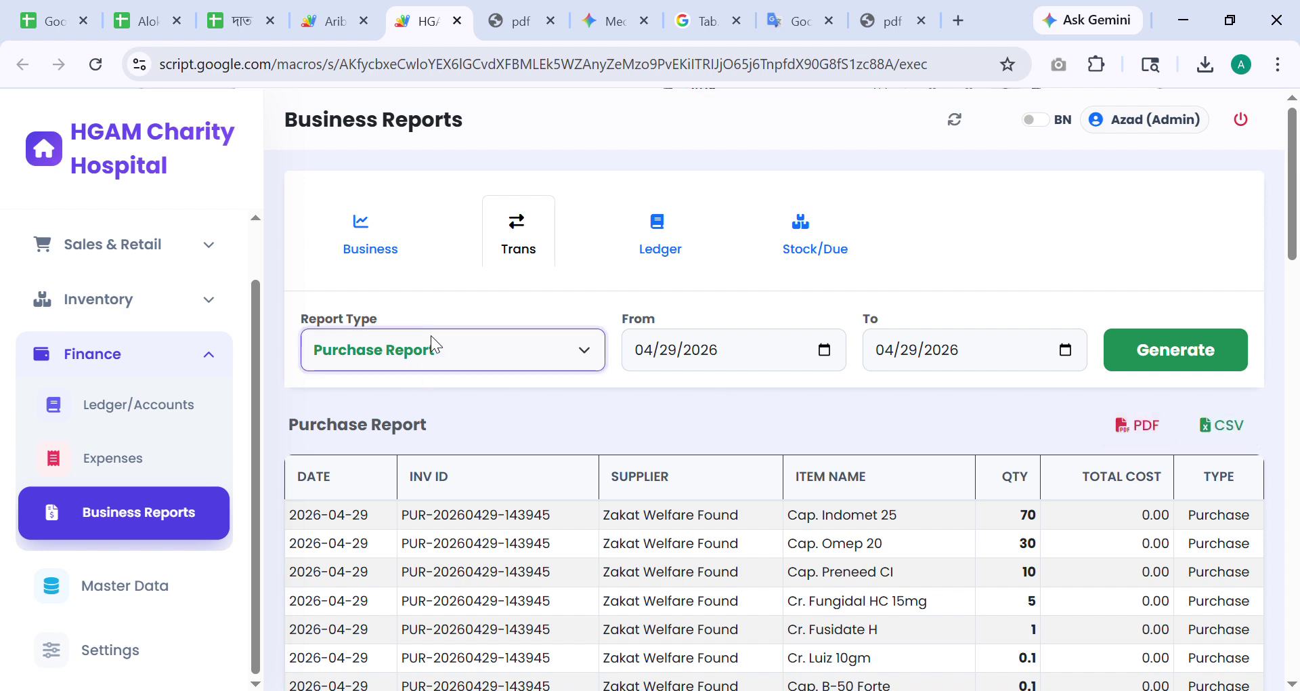
pyautogui.click(395, 444)
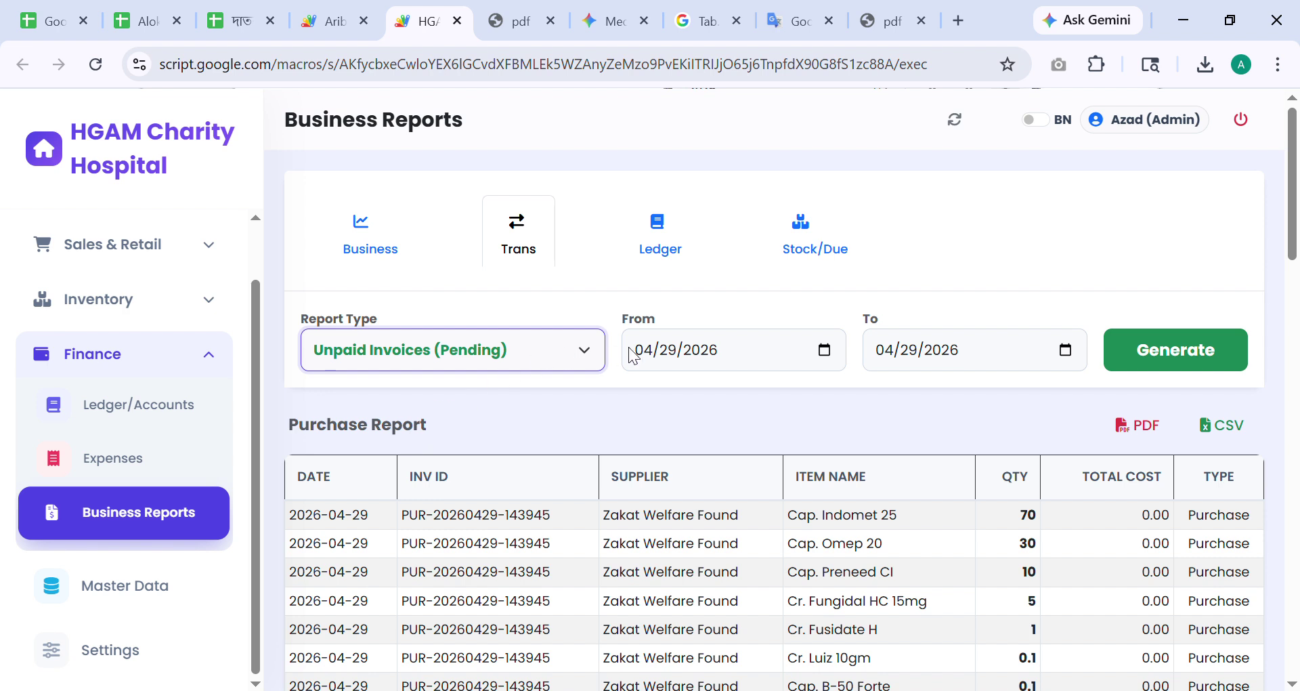
pyautogui.click(1189, 359)
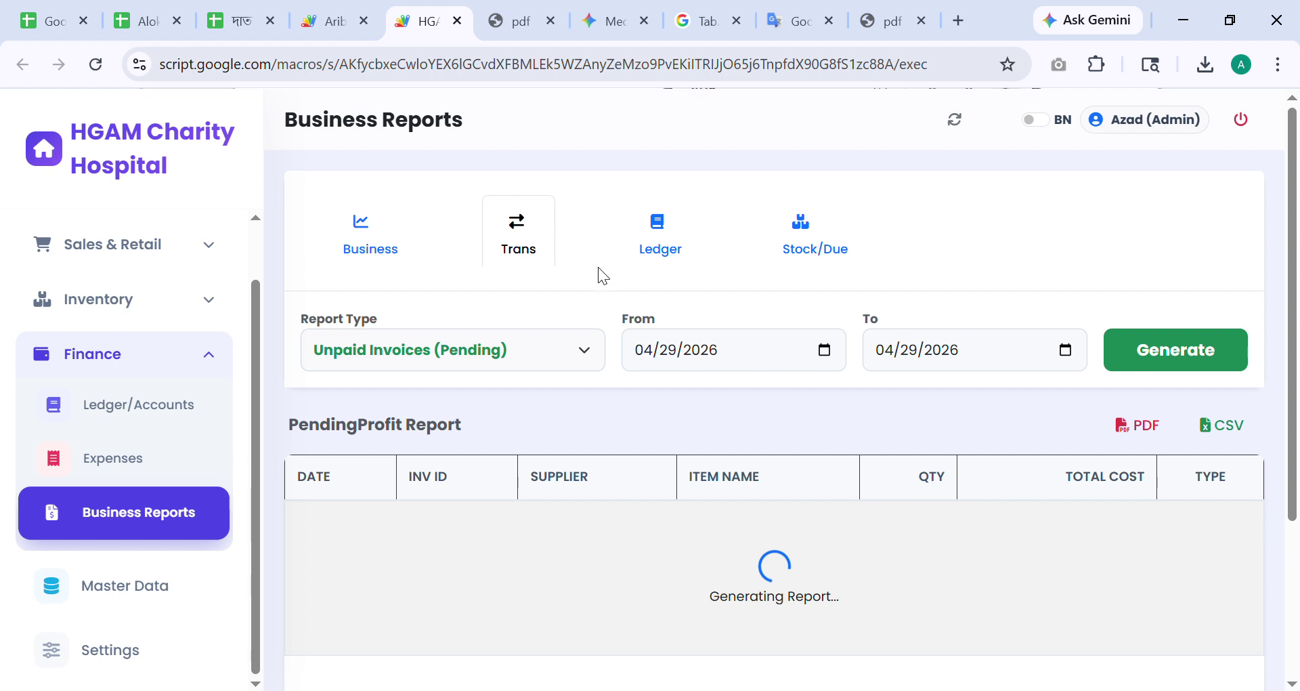
# - In the ledger reports, try to show the Supplier Ledger for 04/29/2026 without choosing a party or item
pyautogui.click(670, 260)
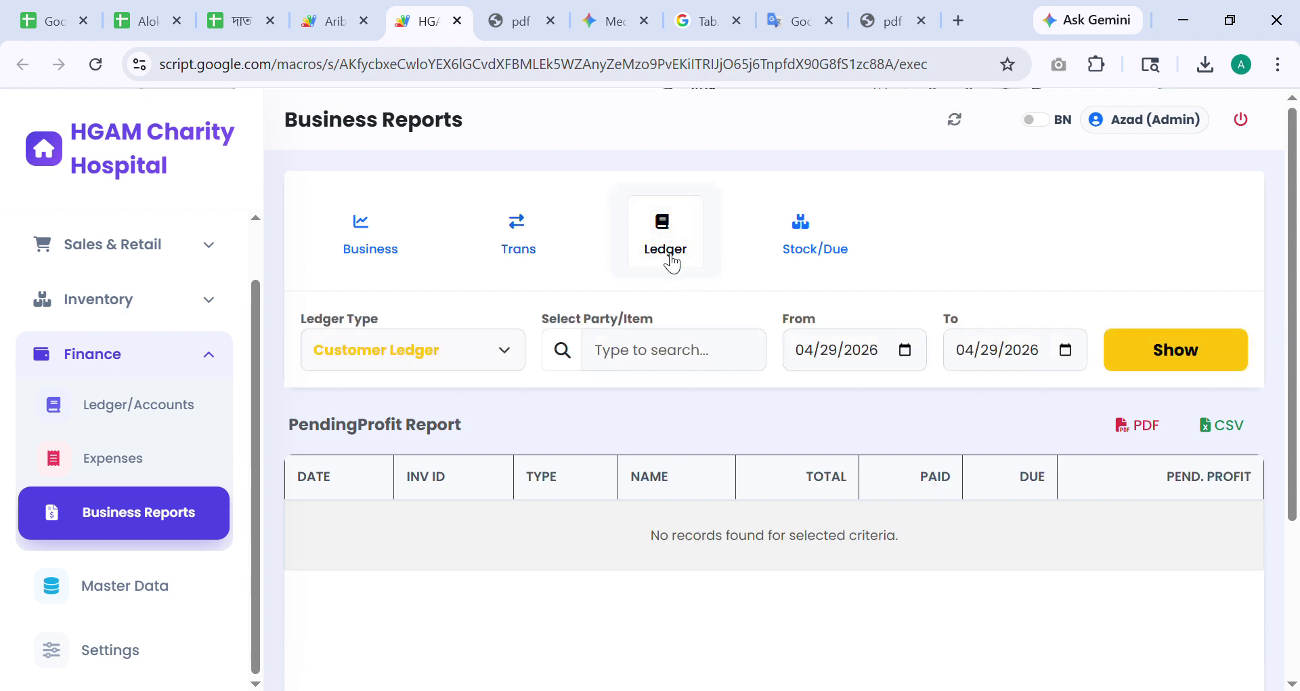
pyautogui.click(426, 352)
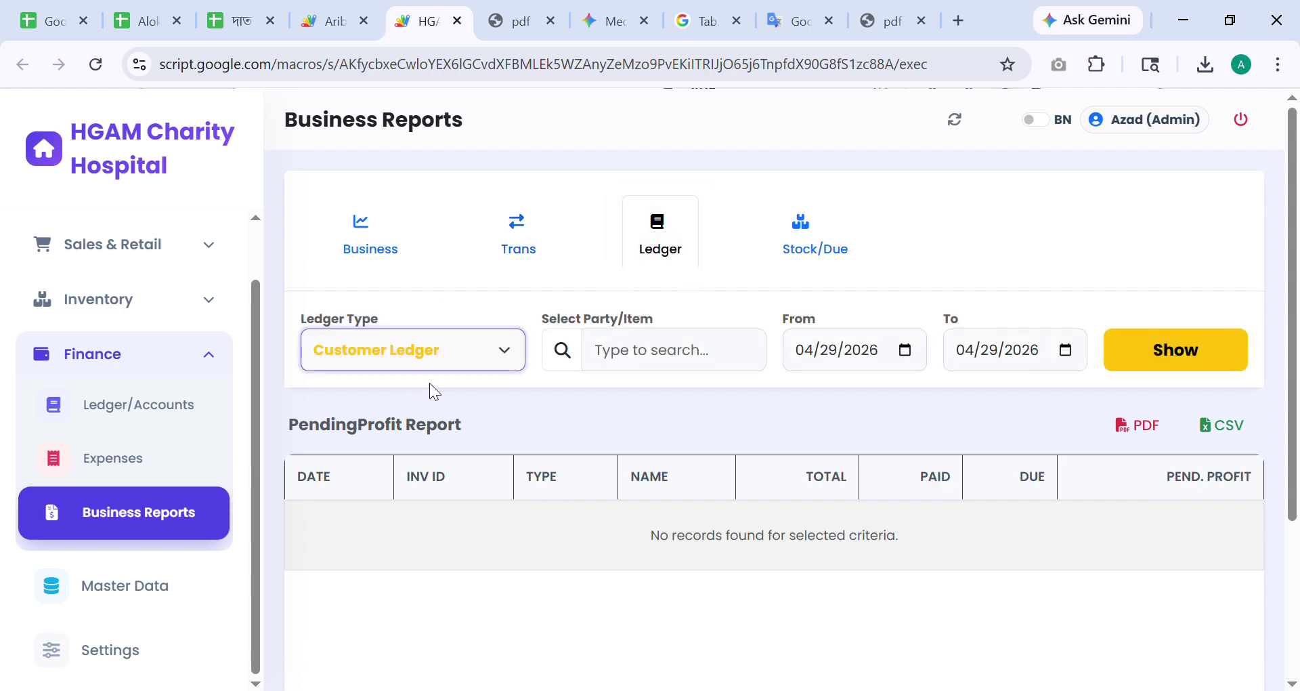
pyautogui.click(413, 424)
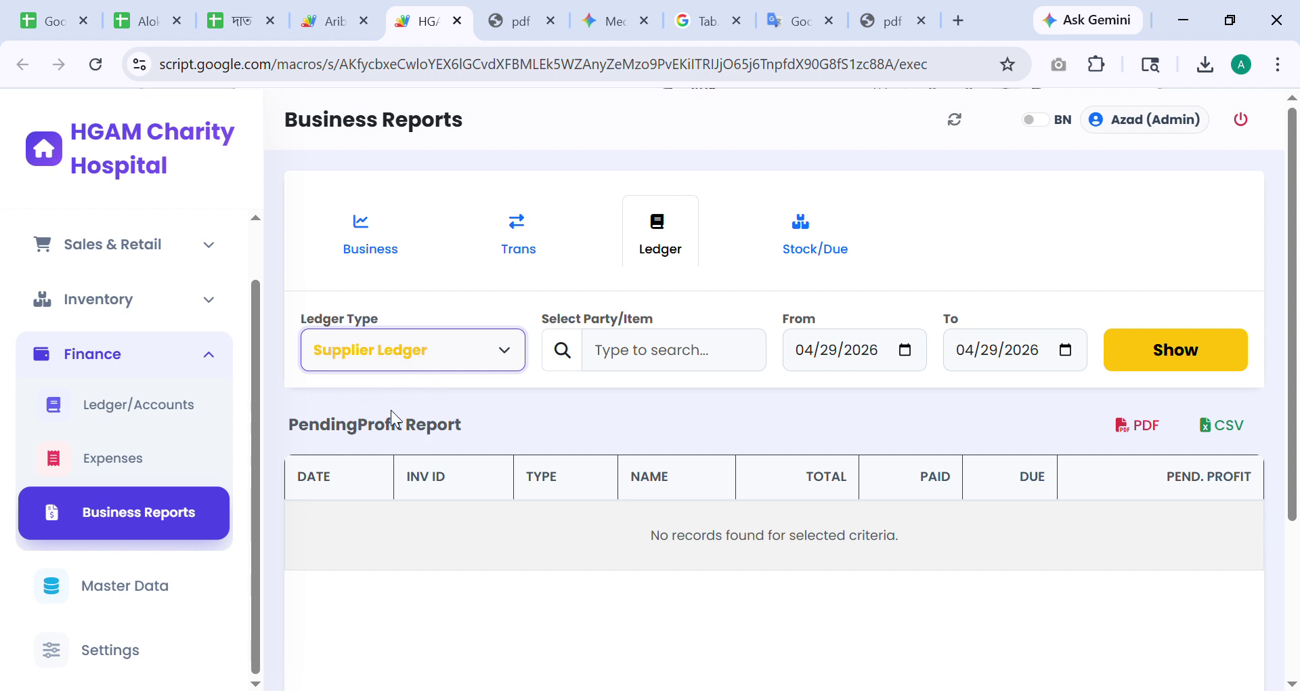
pyautogui.click(1205, 362)
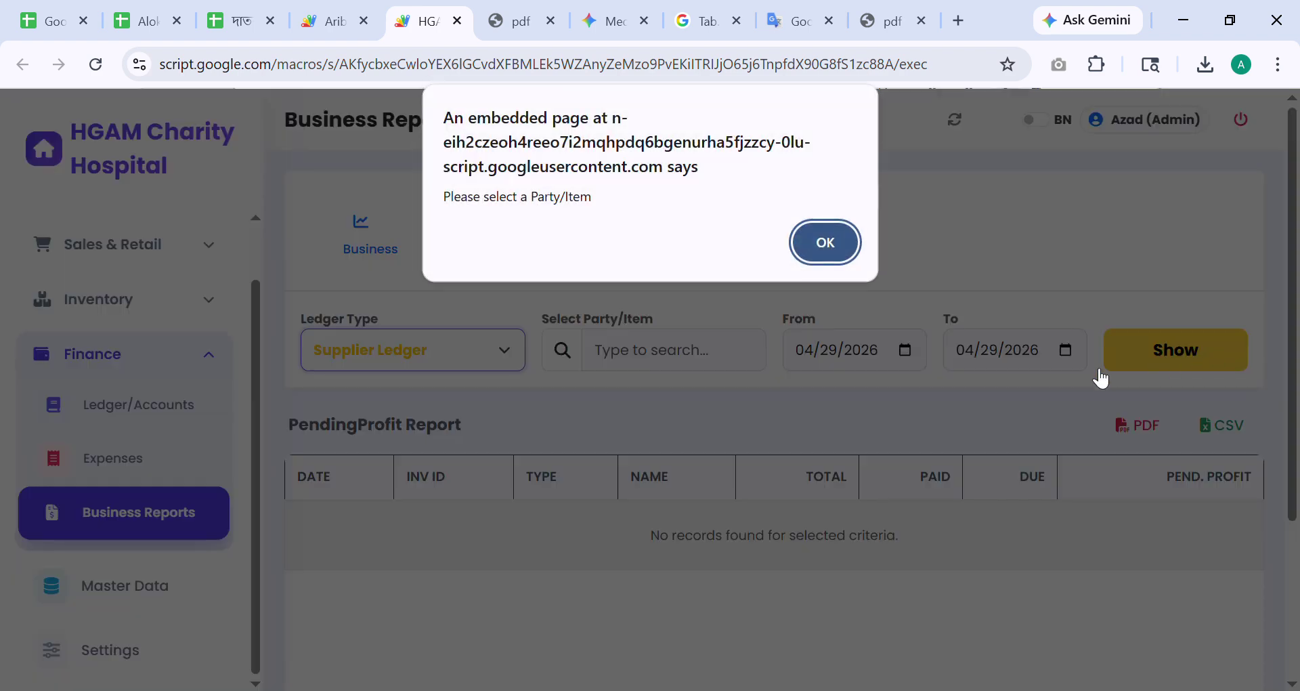
pyautogui.click(825, 244)
pyautogui.click(684, 366)
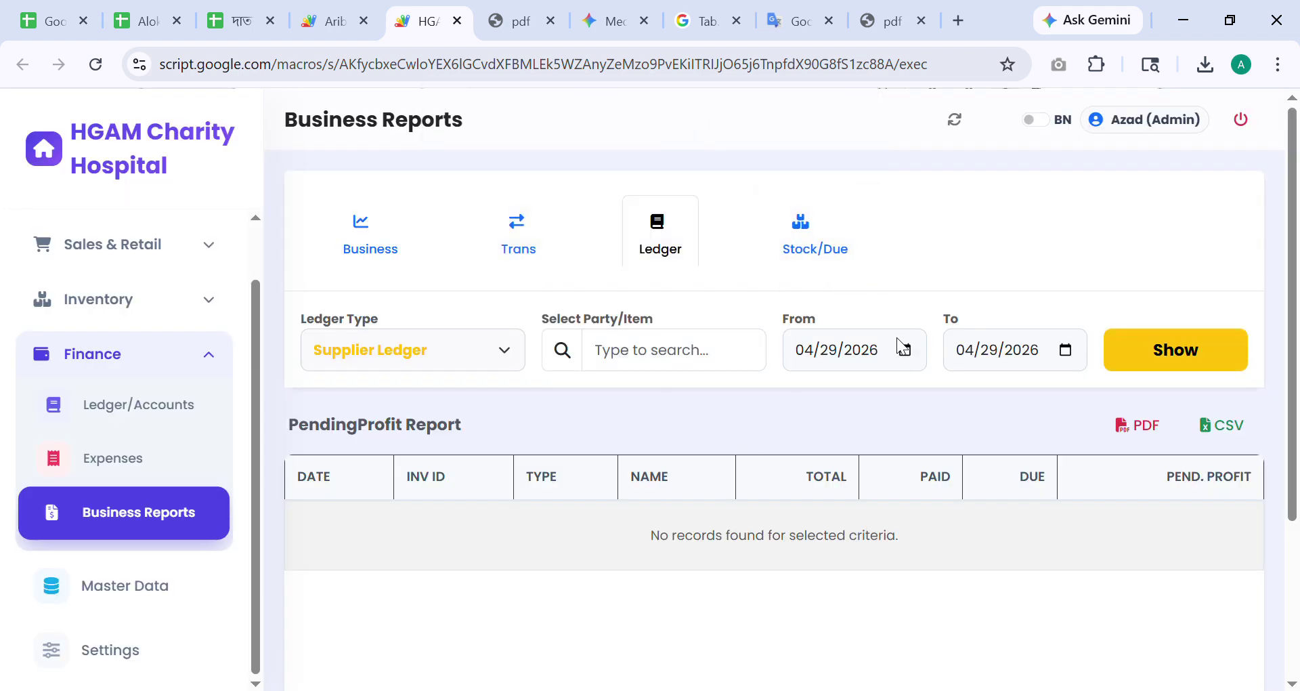
# - Load the Current Stock Report and look through its items, examining the expiry date of Cap. Indomet 25
pyautogui.click(859, 245)
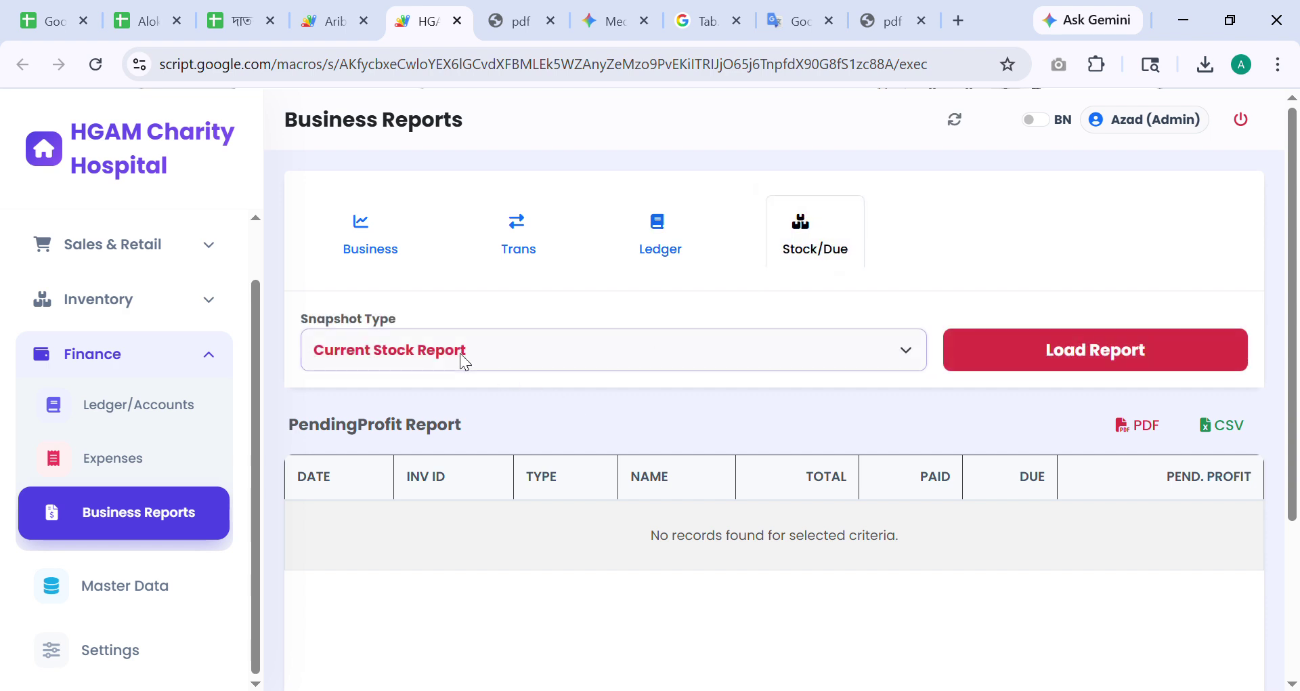
pyautogui.click(1068, 352)
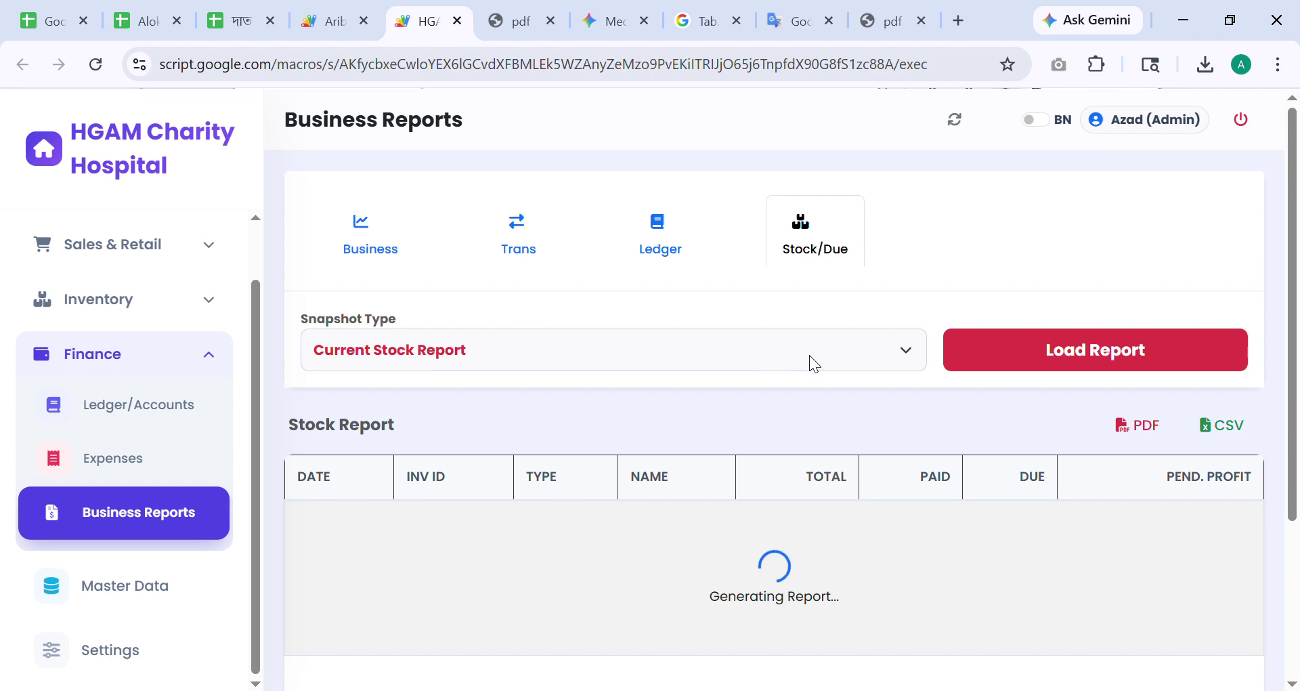
pyautogui.scroll(-17, 602, 439)
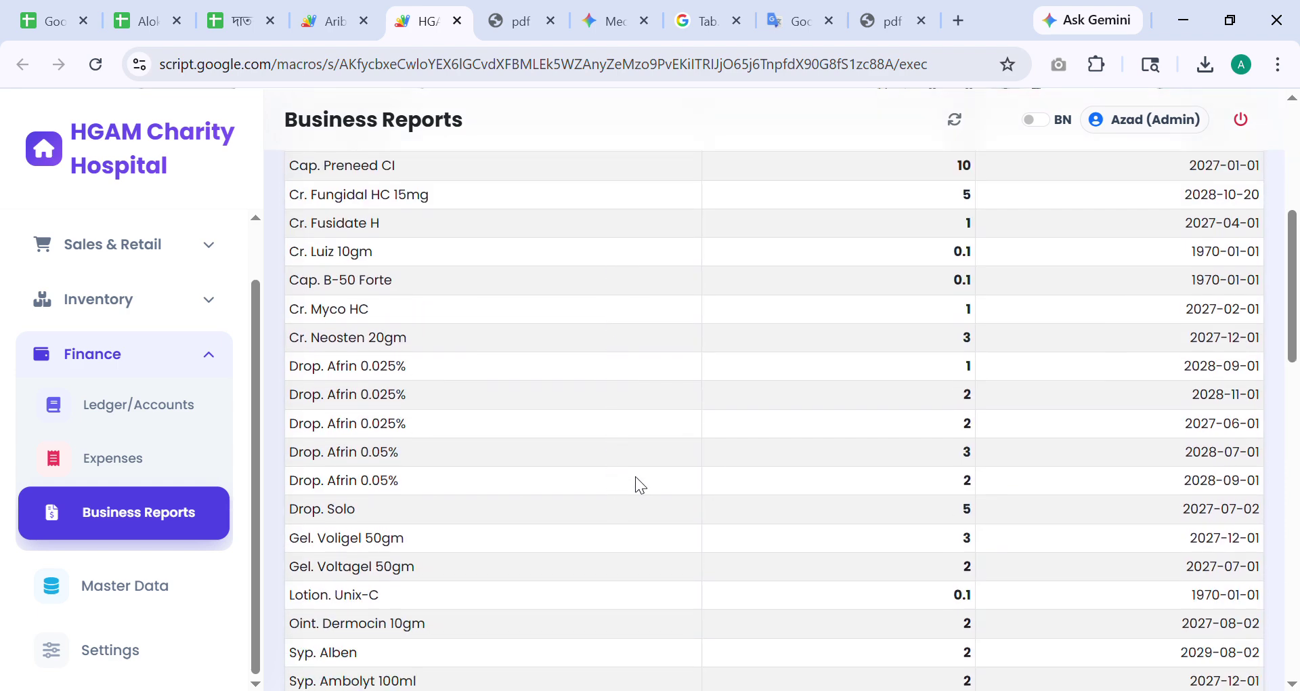
pyautogui.scroll(14, 990, 476)
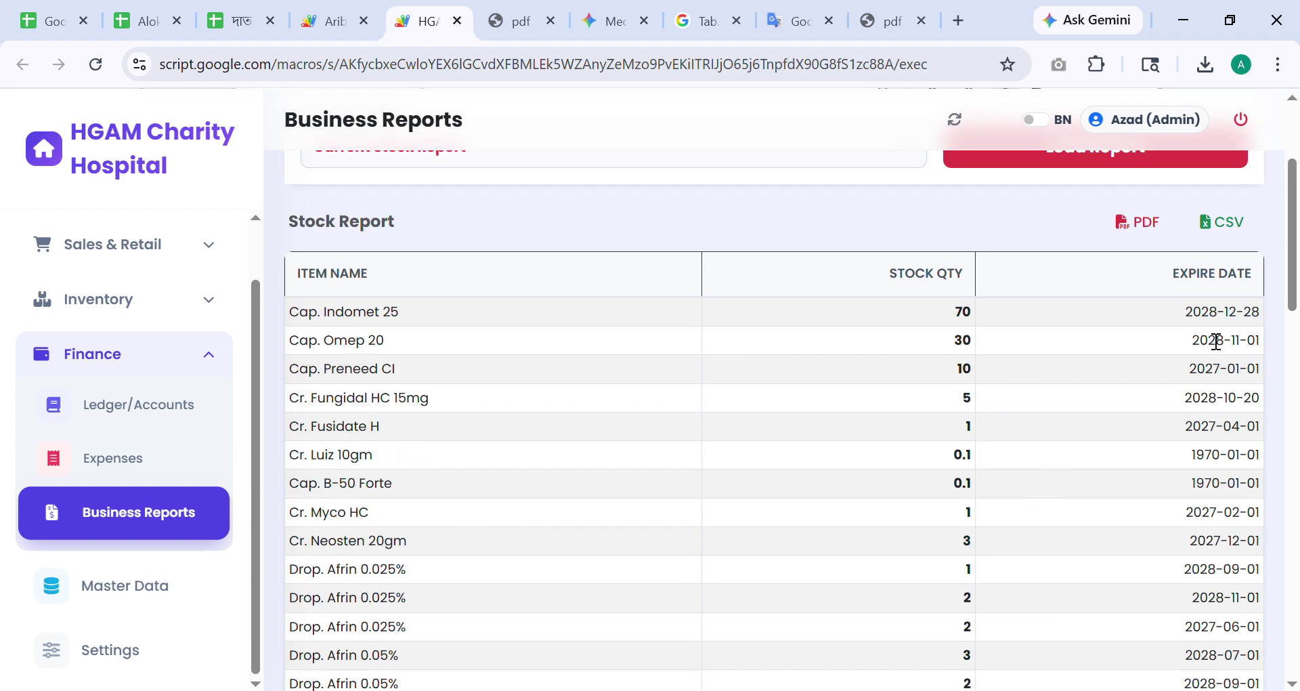
pyautogui.moveTo(1184, 313); pyautogui.dragTo(1281, 312)
# - Switch the snapshot type to Customer Due List and finally to Supplier Due List
pyautogui.scroll(3, 1027, 397)
pyautogui.click(920, 415)
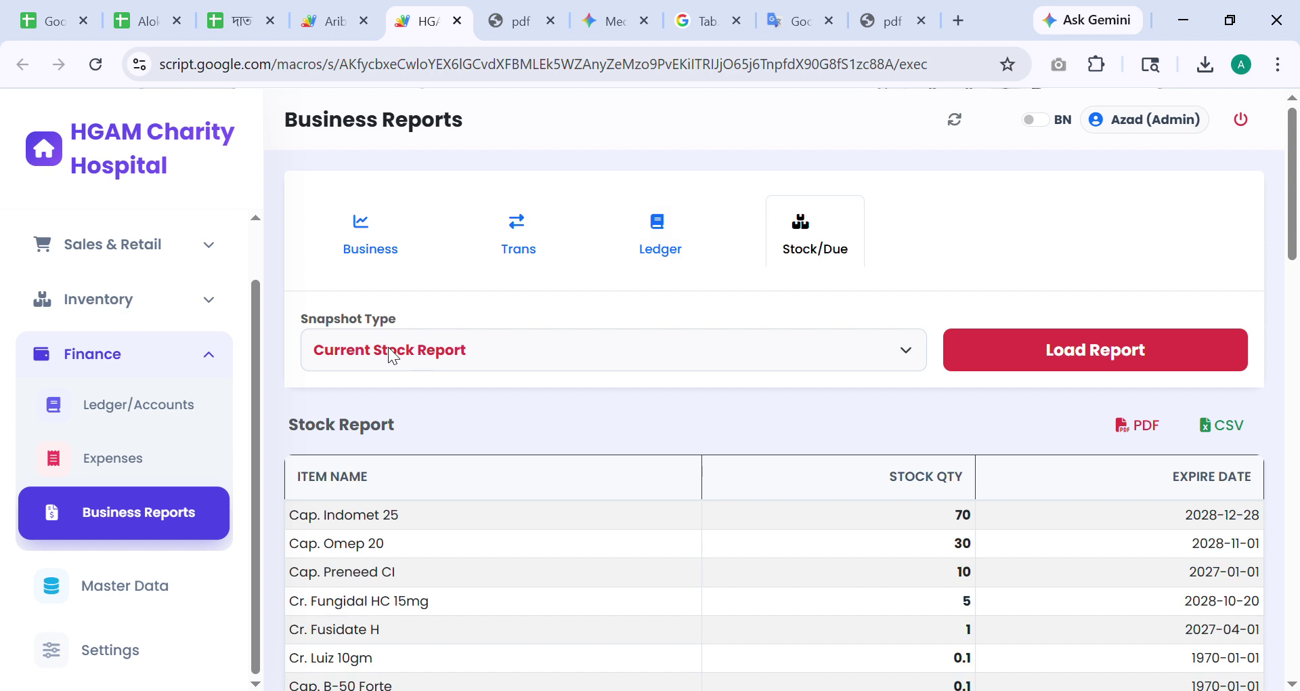
pyautogui.press('Down')
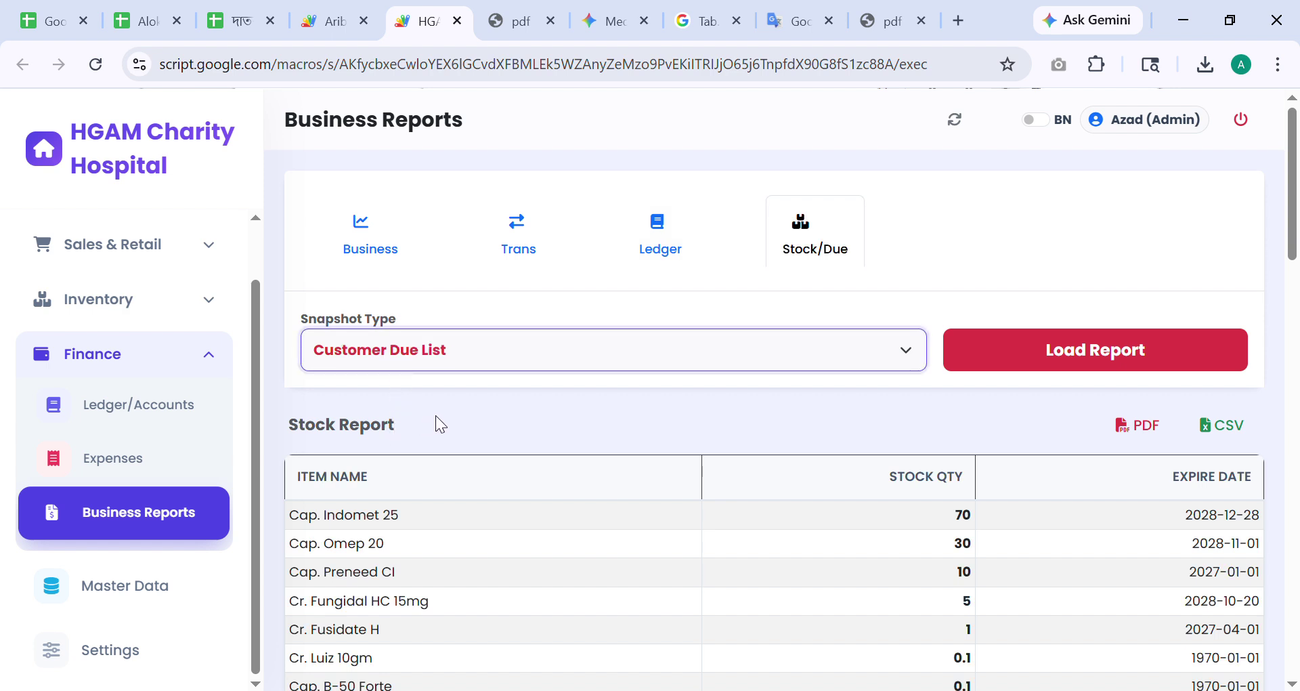
pyautogui.press('Down')
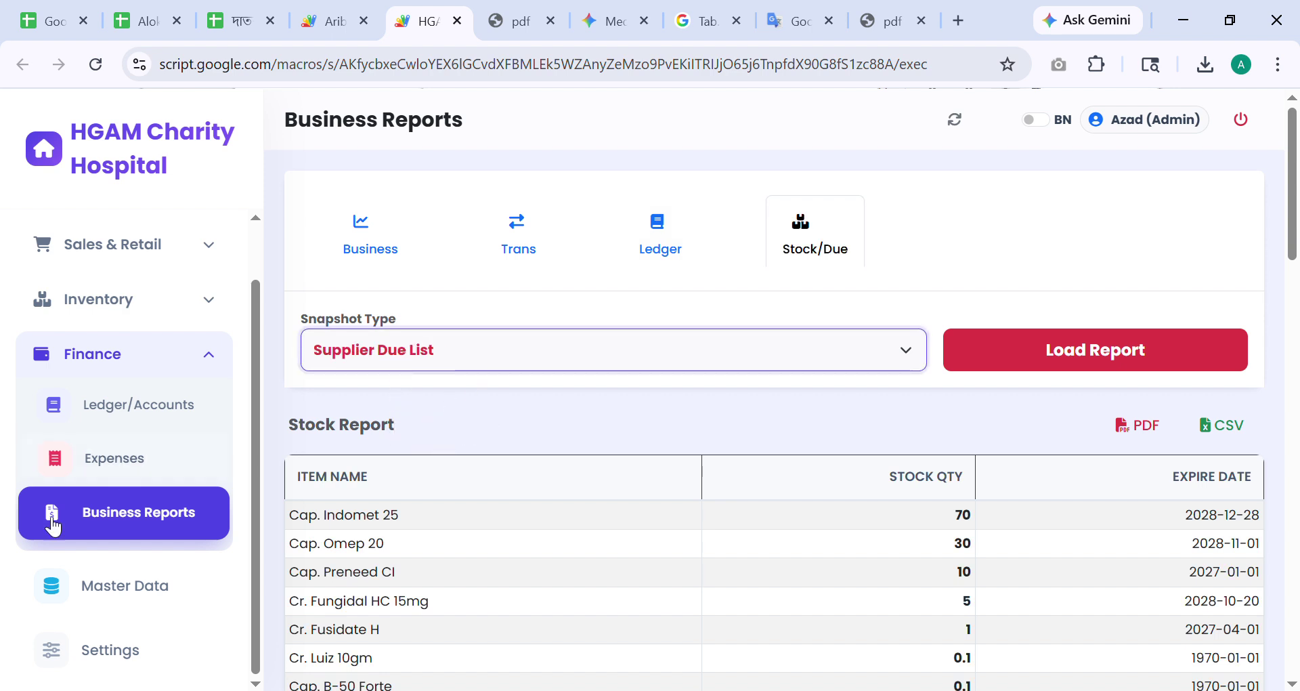
# - View the customer list and the product list in Master Data
pyautogui.click(157, 582)
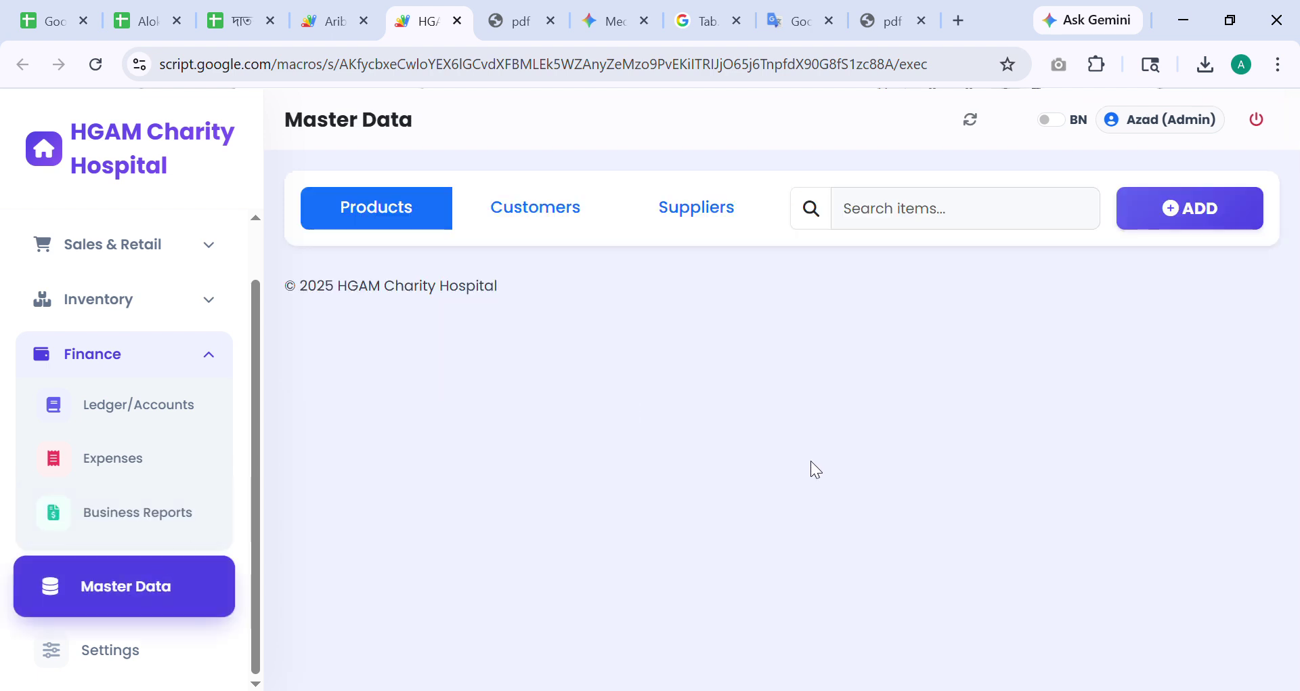
pyautogui.click(551, 229)
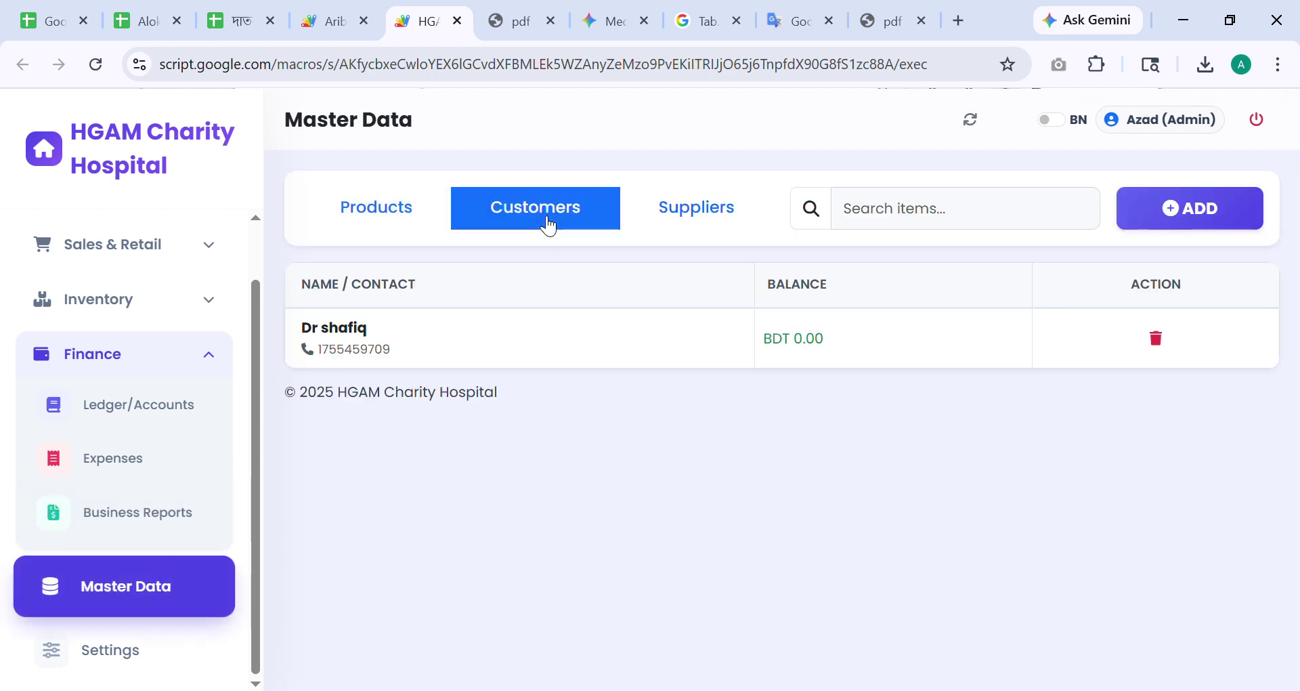
pyautogui.click(380, 212)
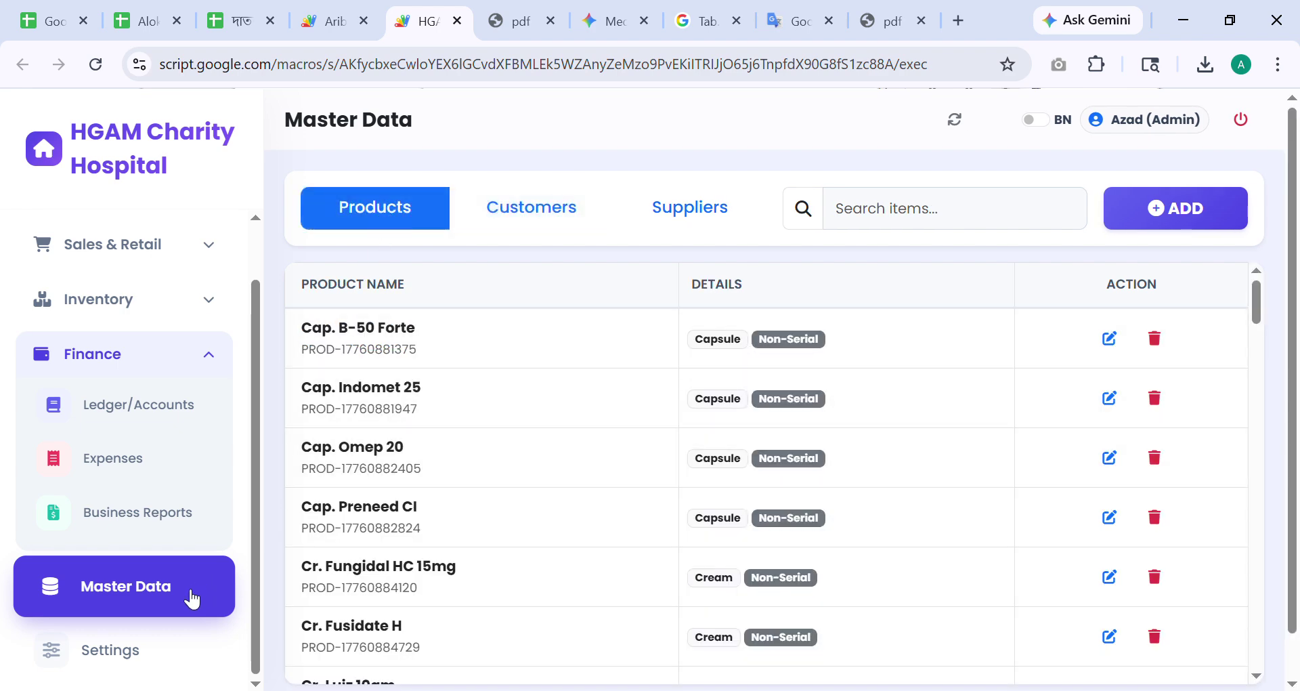
# - Look through the shop info, configuration, dues policy and email notification sections of the Settings
pyautogui.click(122, 654)
pyautogui.scroll(-7, 506, 397)
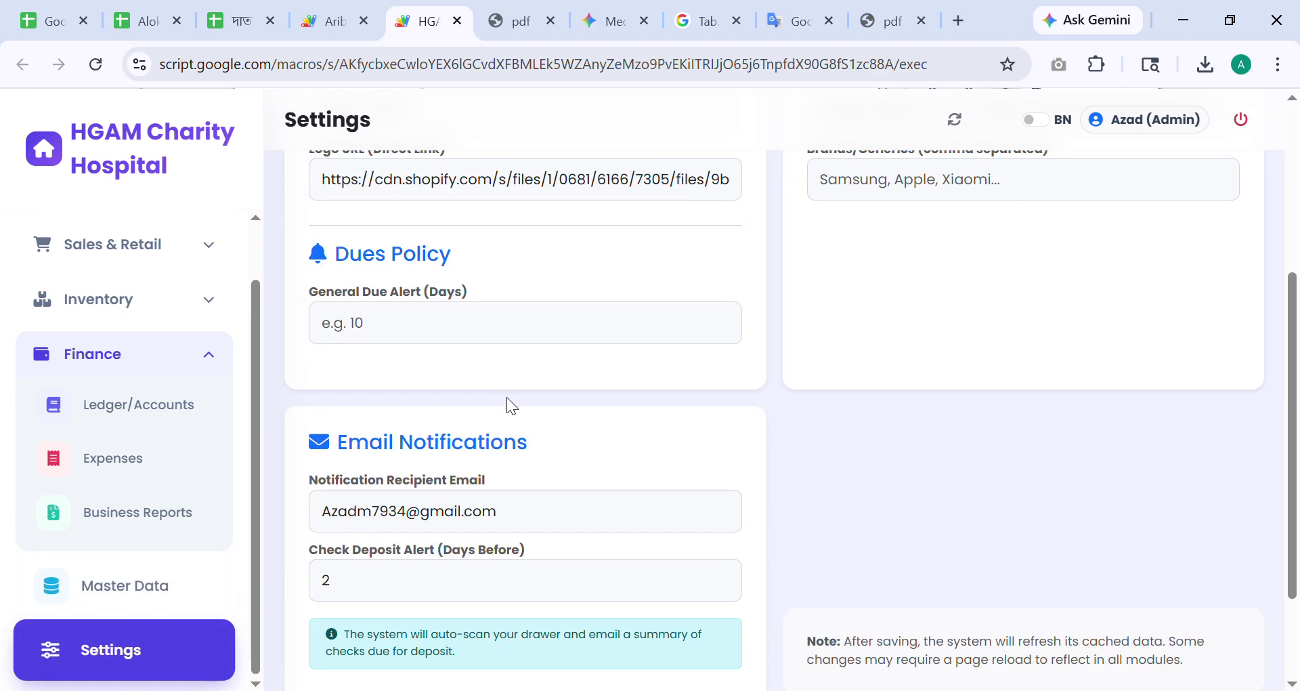
pyautogui.scroll(7, 557, 444)
# - Return to the Dashboard and view its sales analytics chart and low stock alert list
pyautogui.scroll(1, 106, 333)
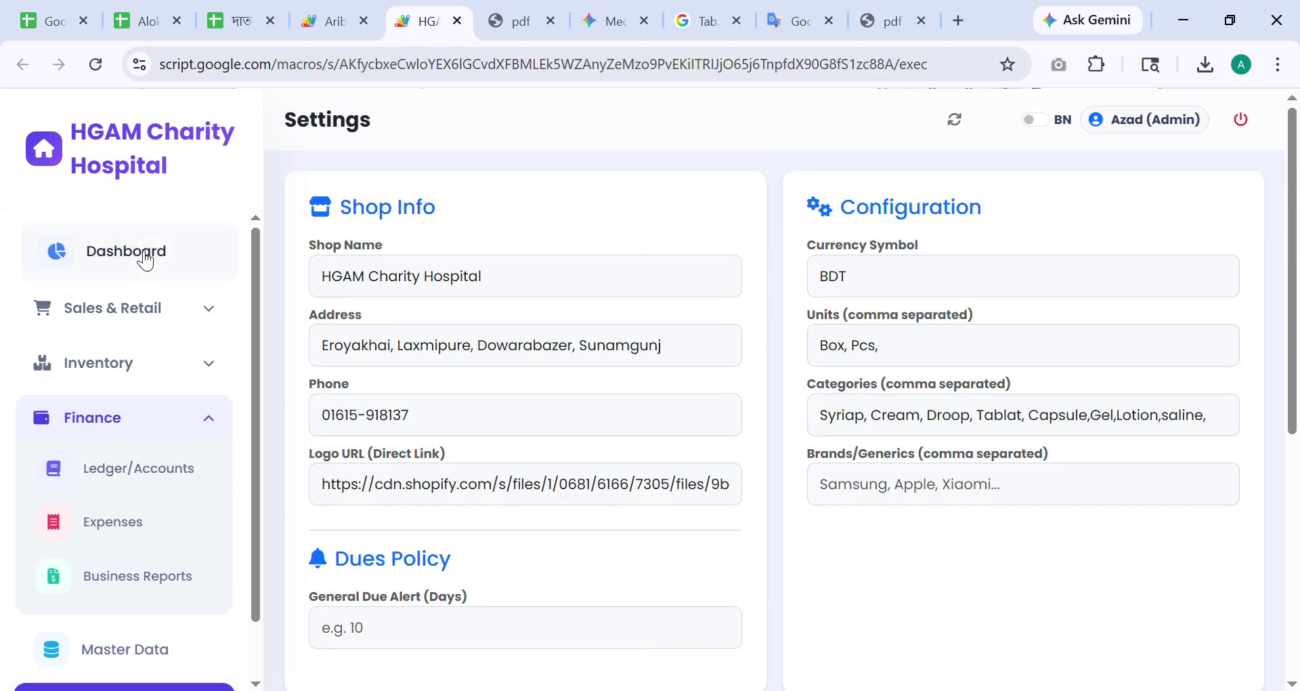
pyautogui.click(63, 254)
pyautogui.scroll(-5, 735, 431)
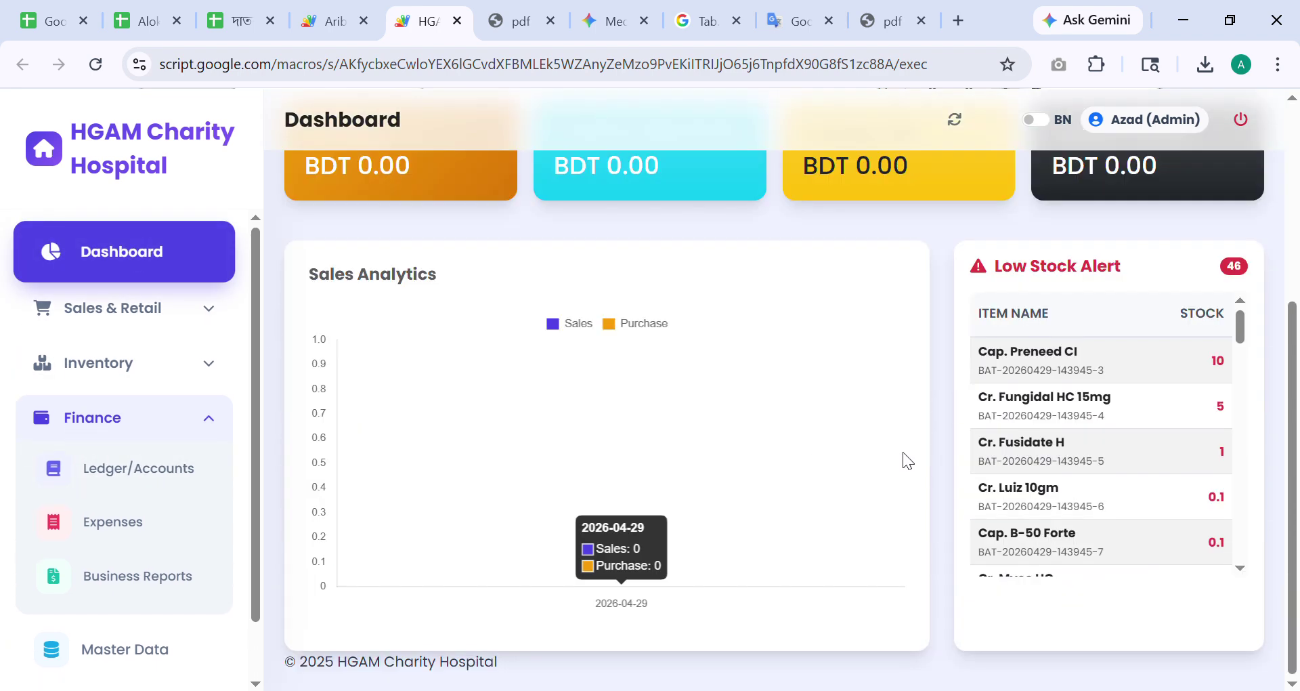